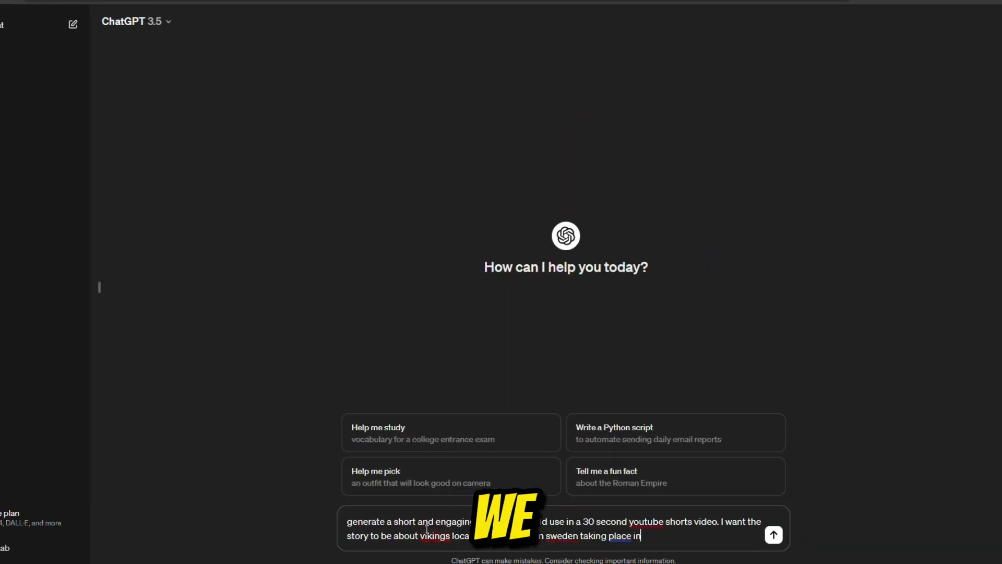
pyautogui.write('t the story')
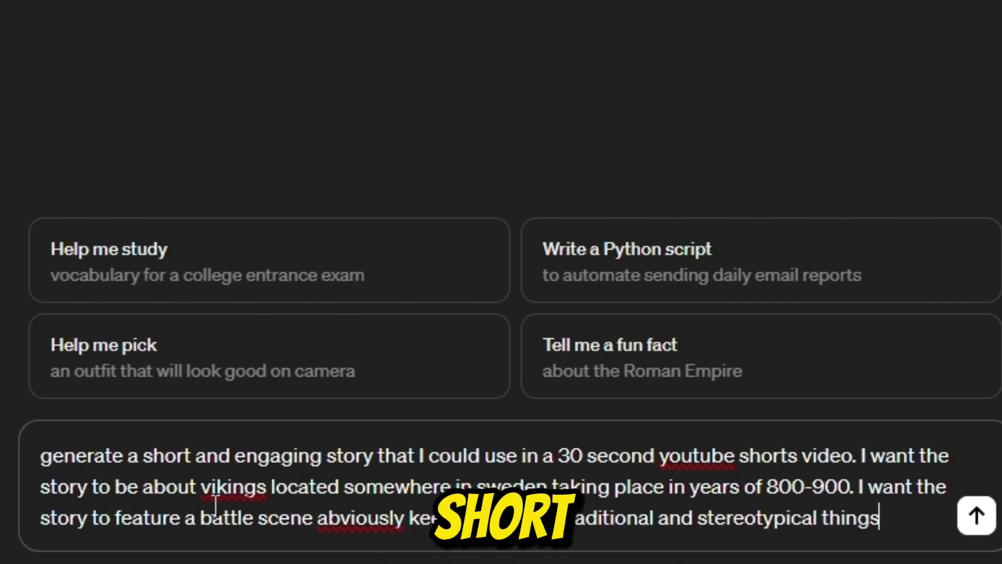
pyautogui.write('about vikings')
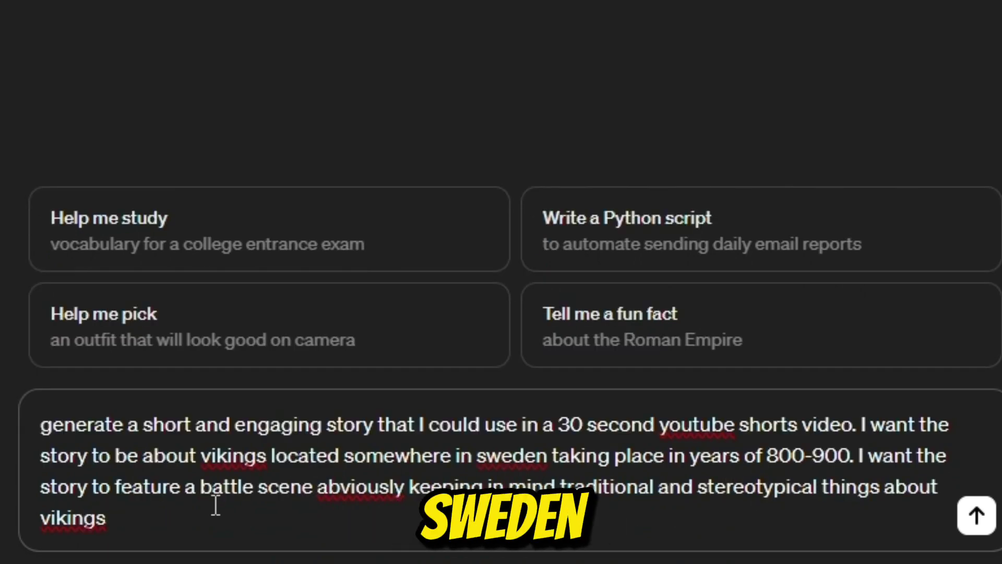
# Send the prompt asking for a short Viking battle story for a 30-second Shorts video.
pyautogui.press('Return')
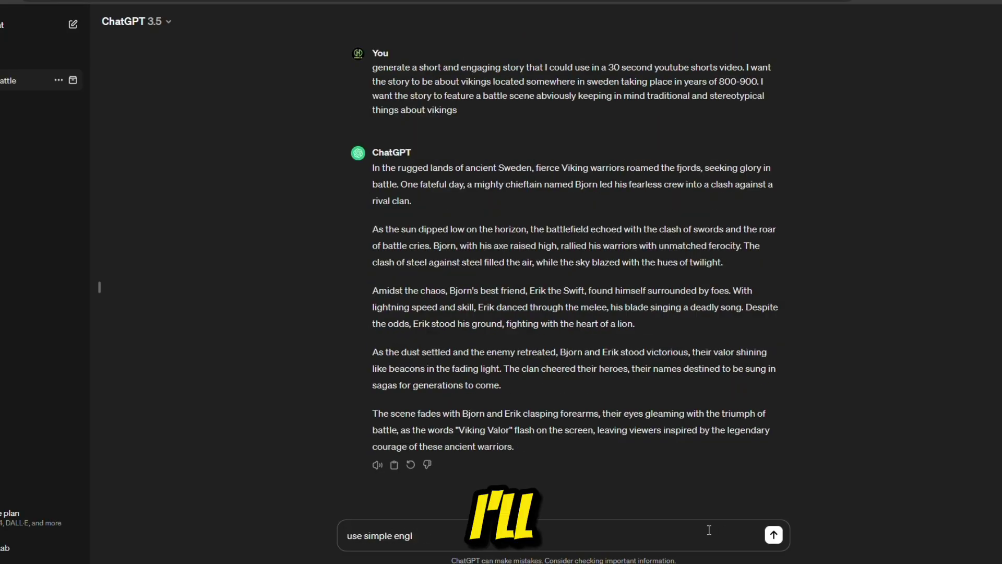
pyautogui.write('feature')
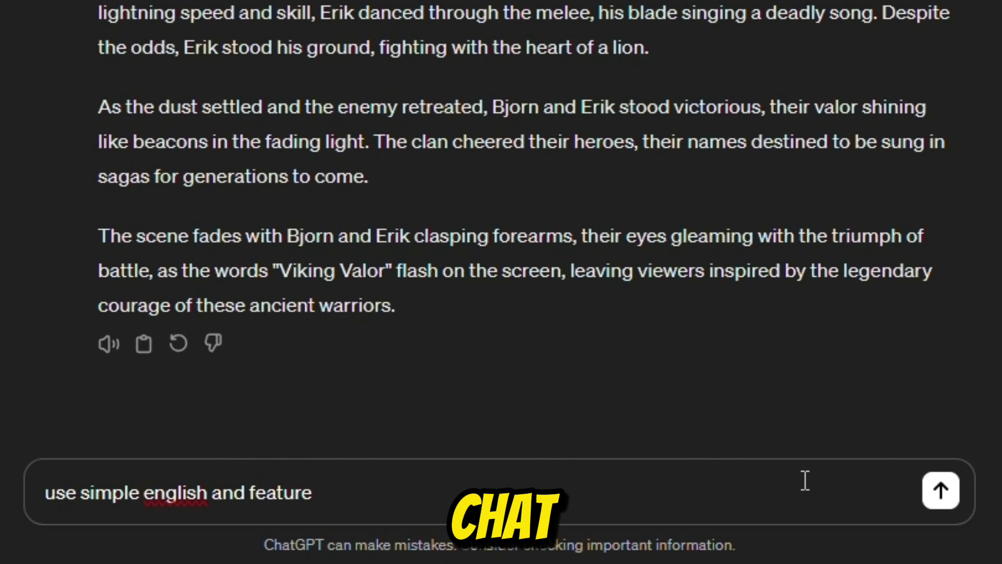
pyautogui.write('s')
# Ask for the story rewritten in simple English, featuring Bjorn and Erik.
pyautogui.press('Return')
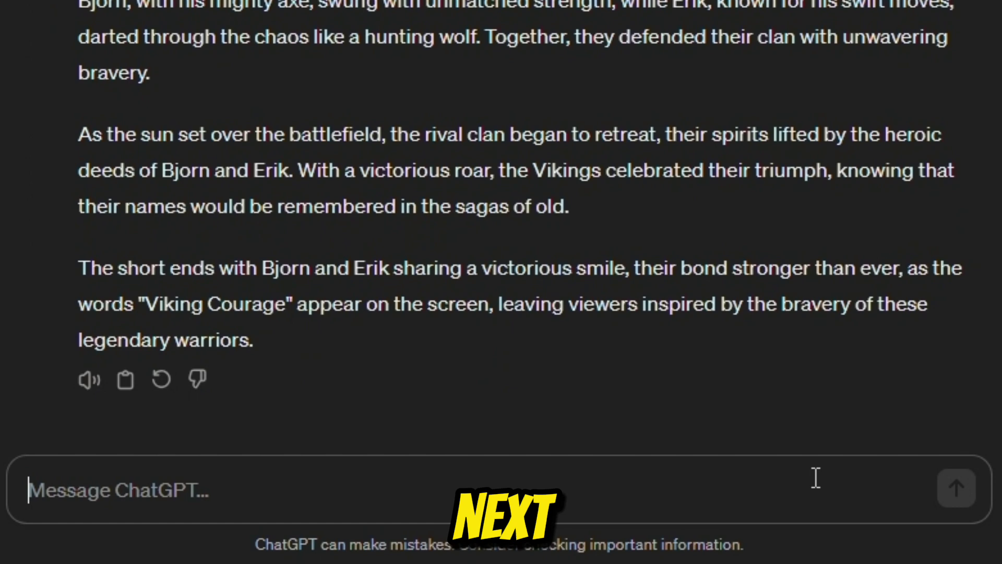
pyautogui.write('ts to')
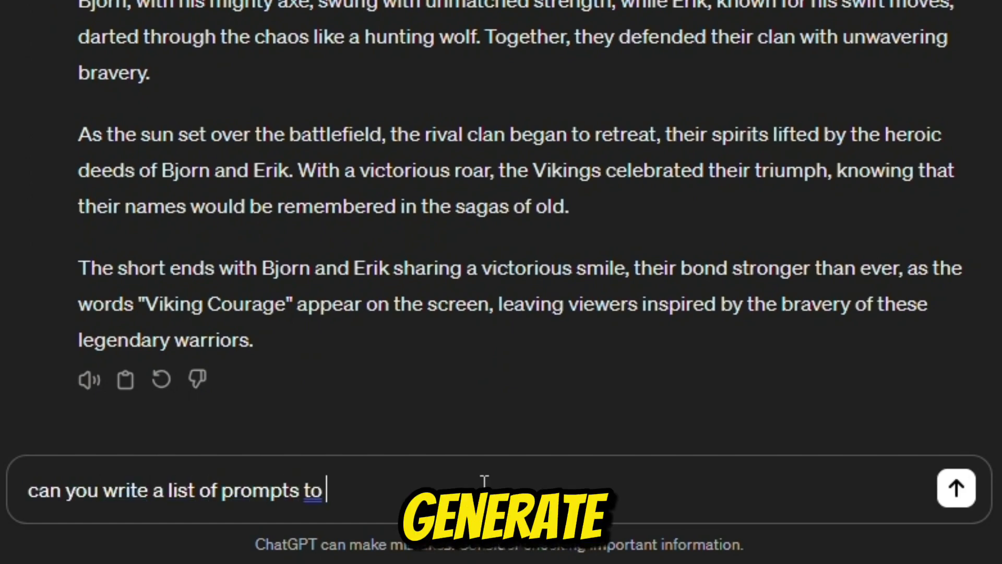
pyautogui.write(' generate images for this in leanardo ai. I want every')
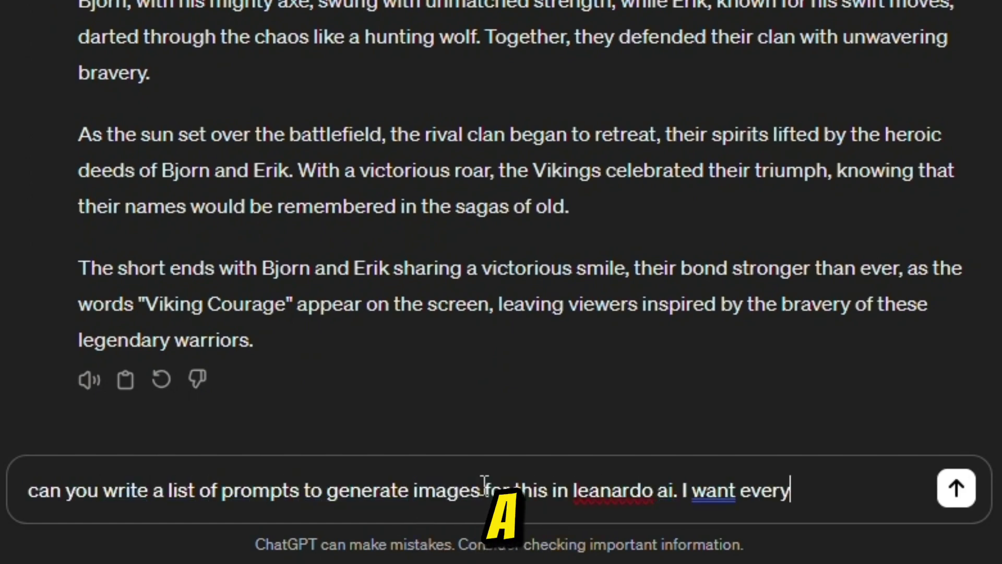
pyautogui.write('thing to take place in winter snowy setting that vikings tra')
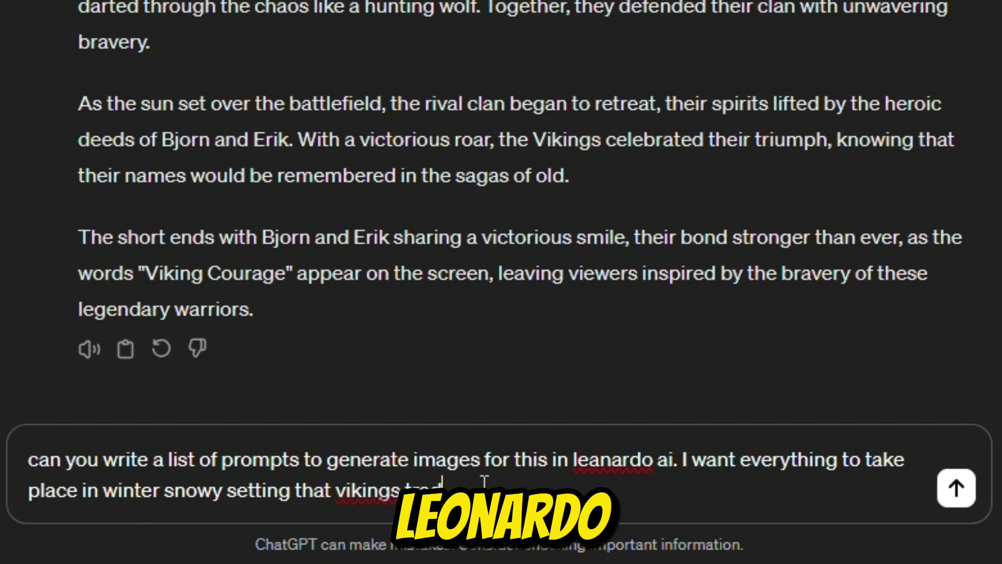
pyautogui.write('ditionally had me at least 10 prompts')
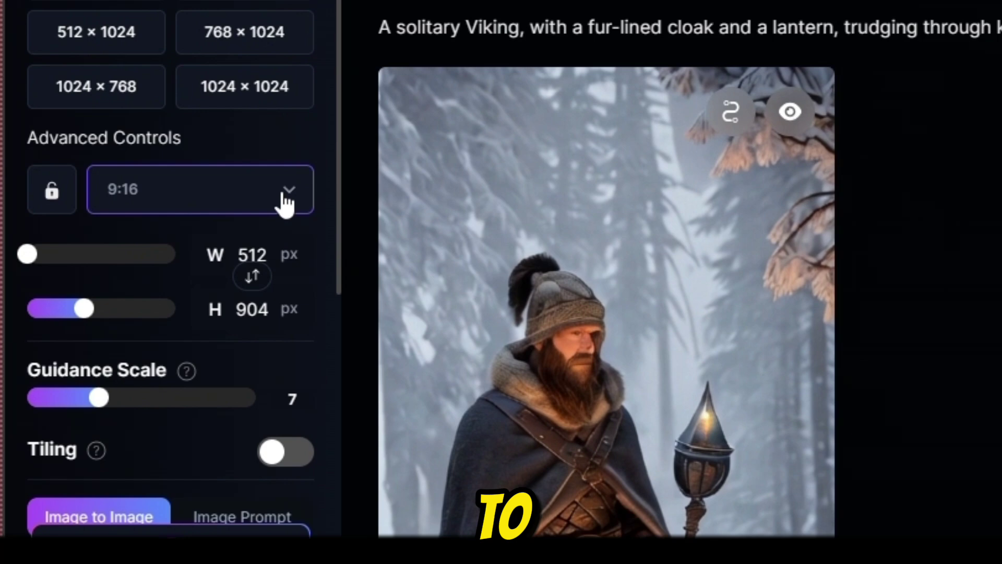
# Set the Leonardo.Ai image aspect ratio to 9:16 portrait.
pyautogui.click(284, 203)
pyautogui.click(142, 372)
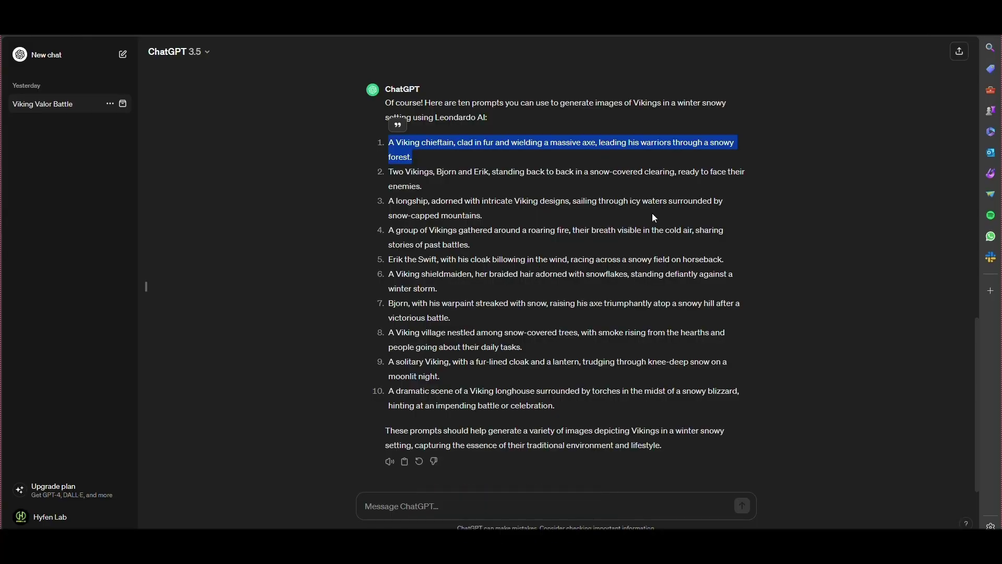
pyautogui.click(363, 148)
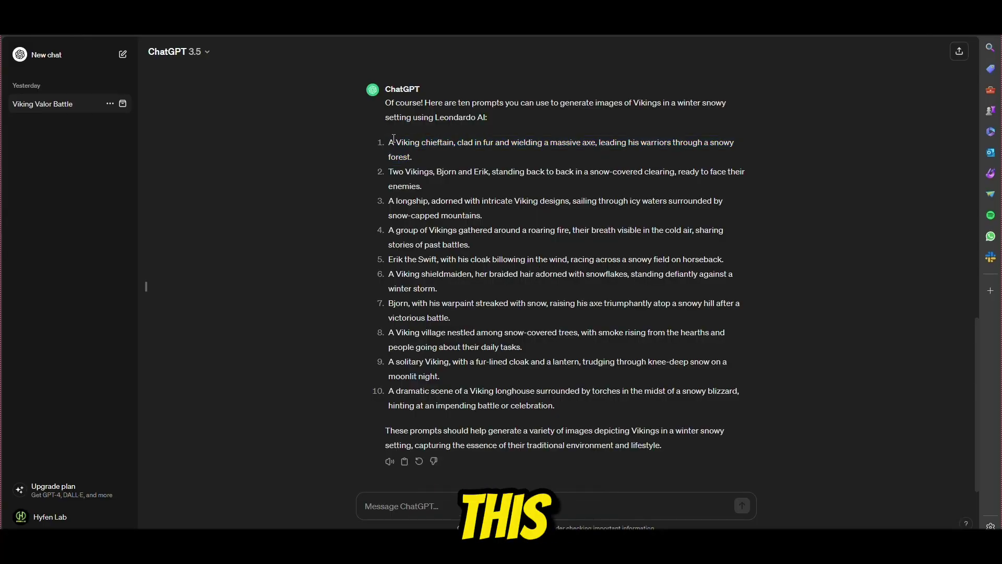
# Copy prompt 1 and turn the chieftain snowy-forest image into a motion video.
pyautogui.moveTo(393, 139); pyautogui.dragTo(420, 157)
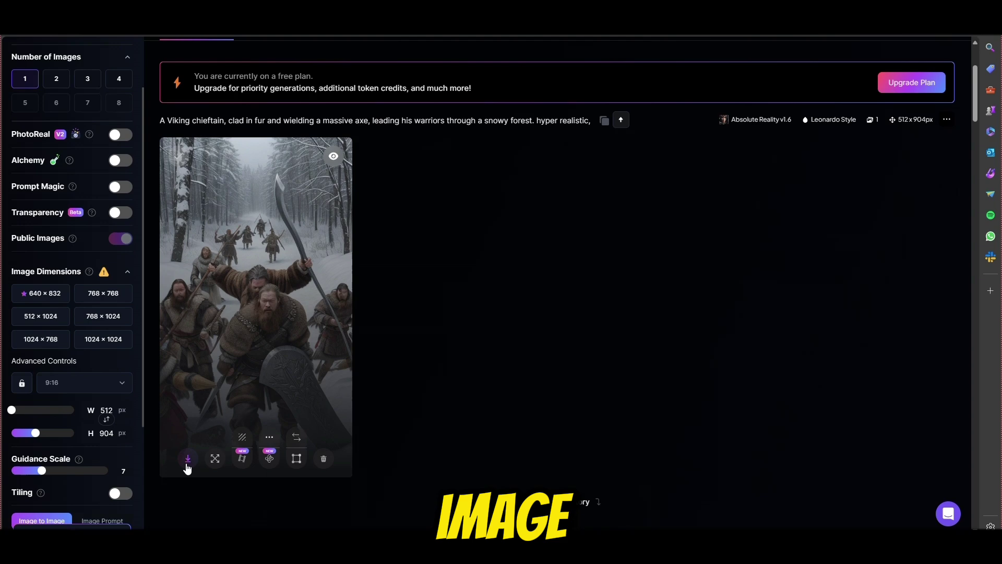
pyautogui.click(244, 464)
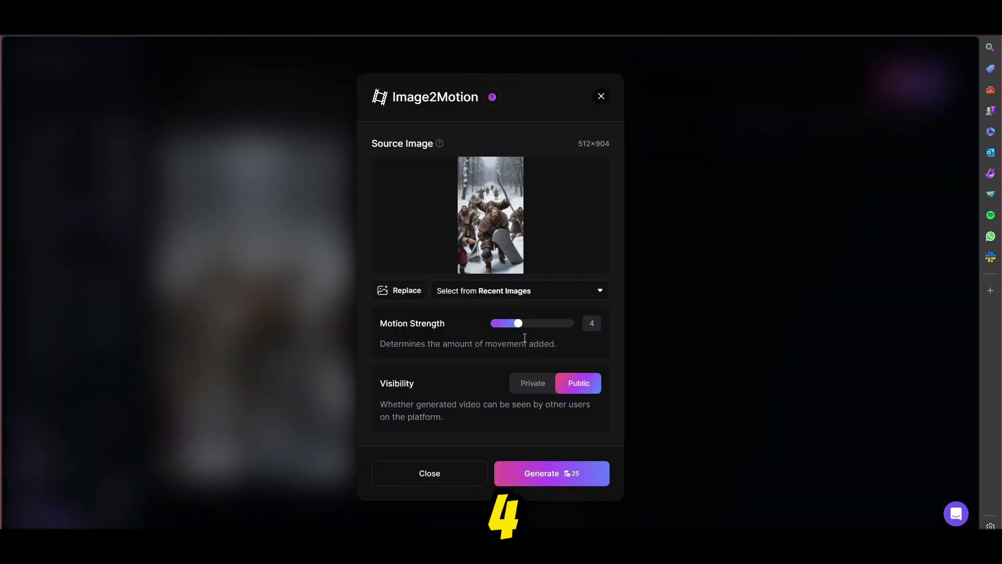
pyautogui.click(559, 475)
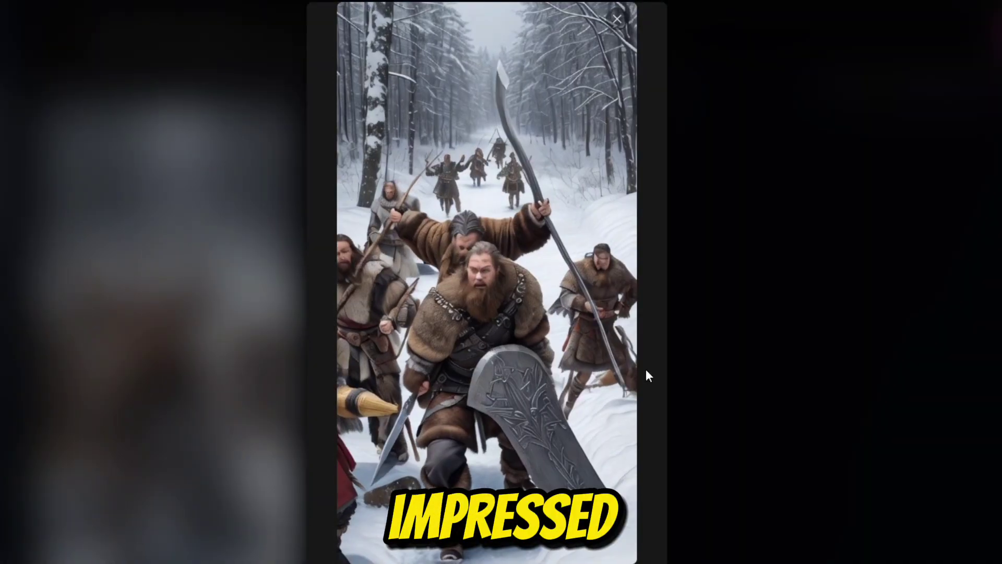
pyautogui.scroll(1, 478, 279)
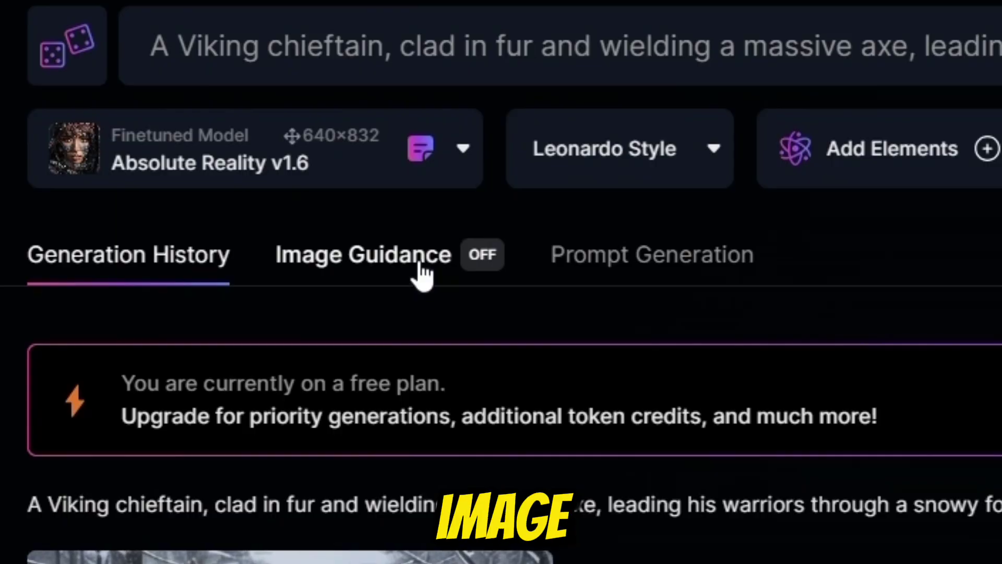
# Upload an Image Guidance reference, swap in the next prompts, and download the longhouse video as MP4.
pyautogui.click(306, 184)
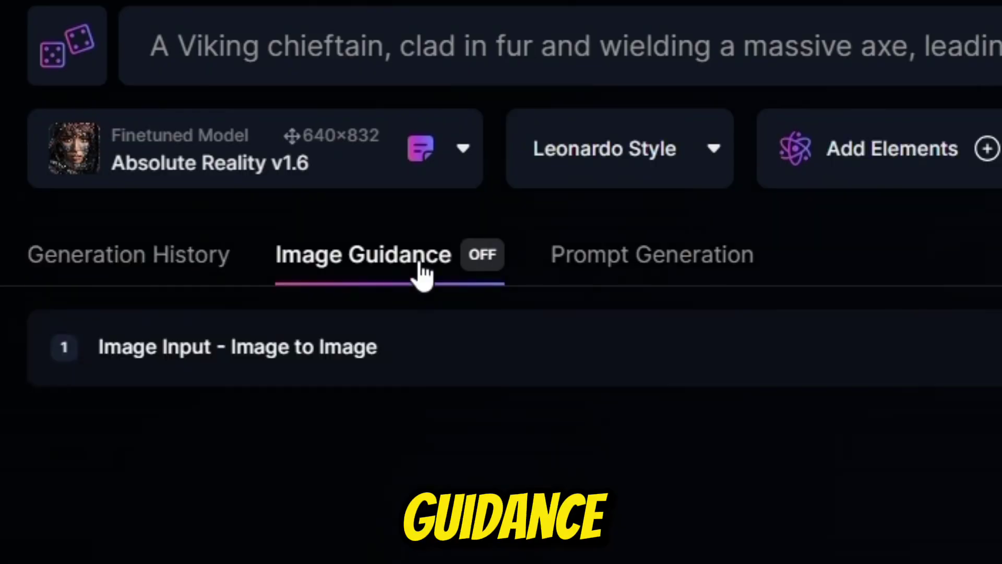
pyautogui.click(463, 160)
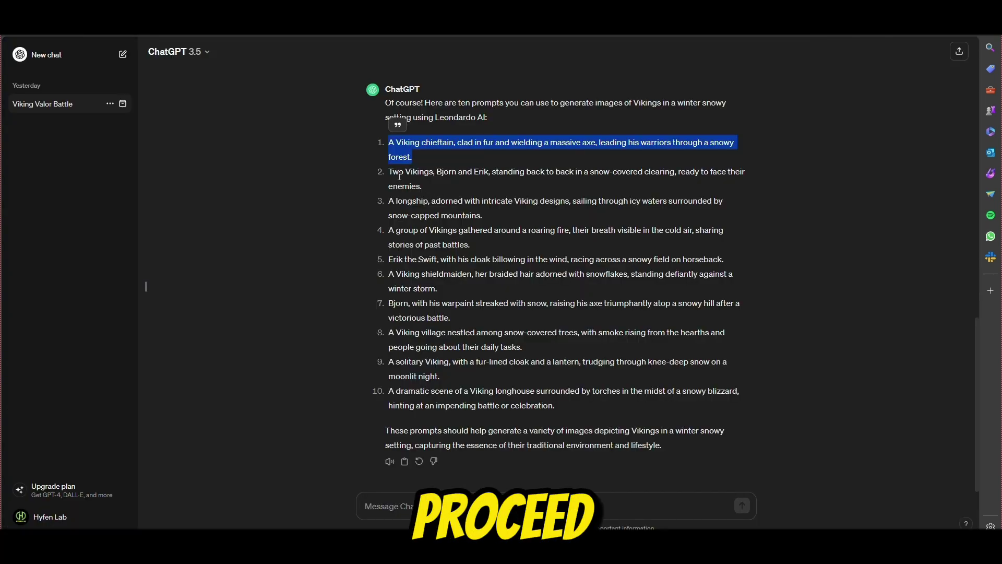
pyautogui.tripleClick(427, 188)
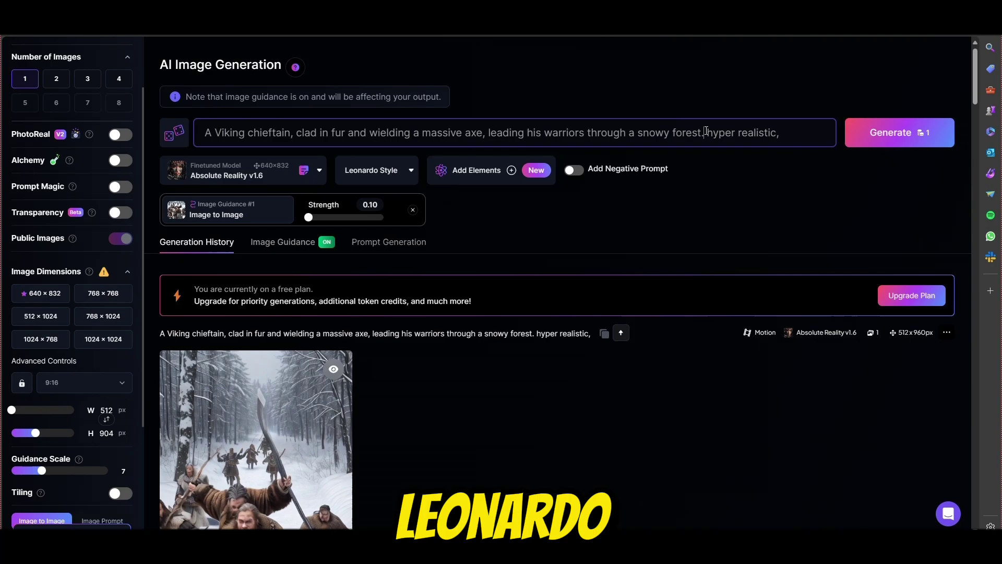
pyautogui.moveTo(705, 132); pyautogui.dragTo(205, 132)
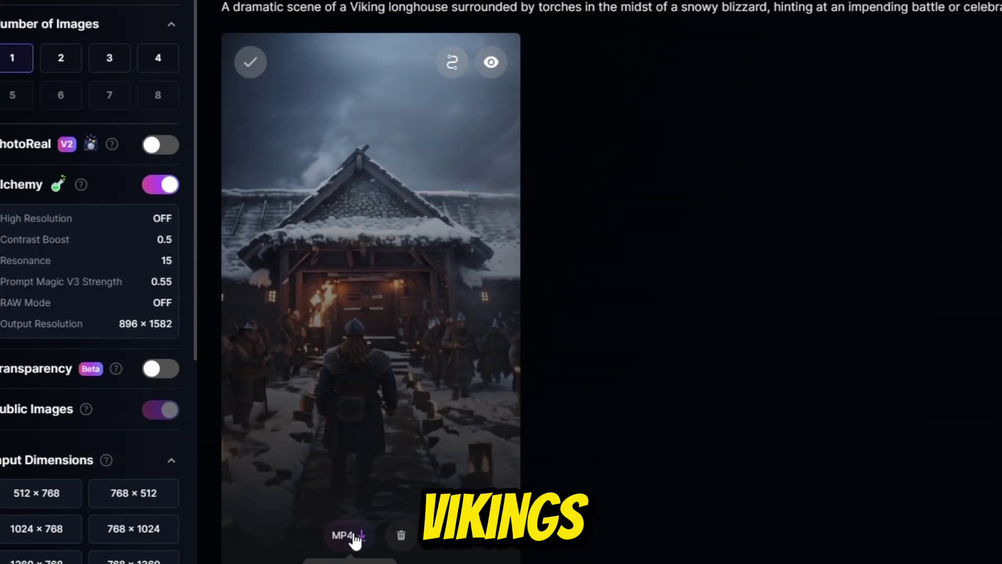
pyautogui.click(367, 535)
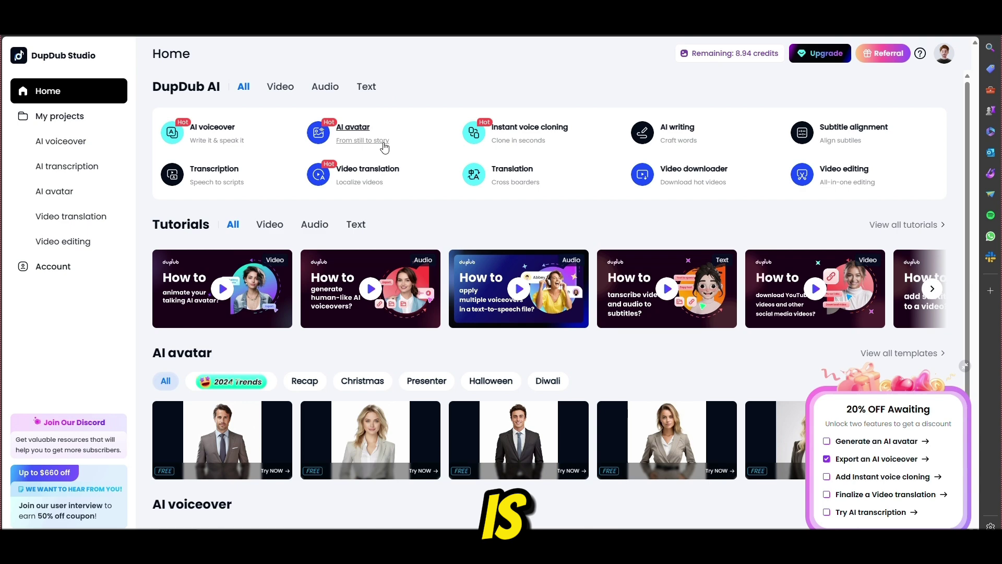
pyautogui.scroll(-1, 385, 149)
pyautogui.scroll(-2, 385, 147)
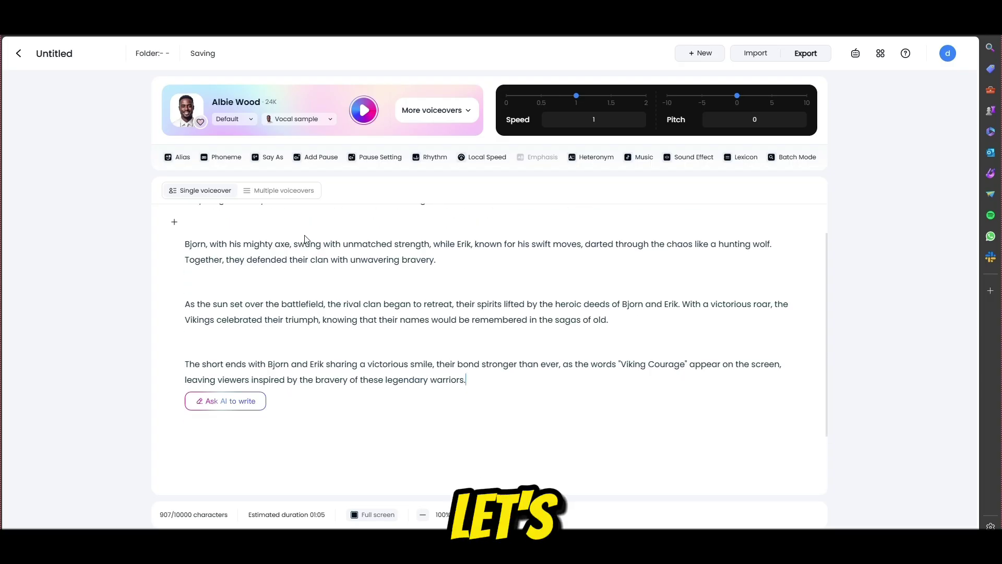
pyautogui.scroll(-1, 306, 251)
pyautogui.scroll(1, 313, 263)
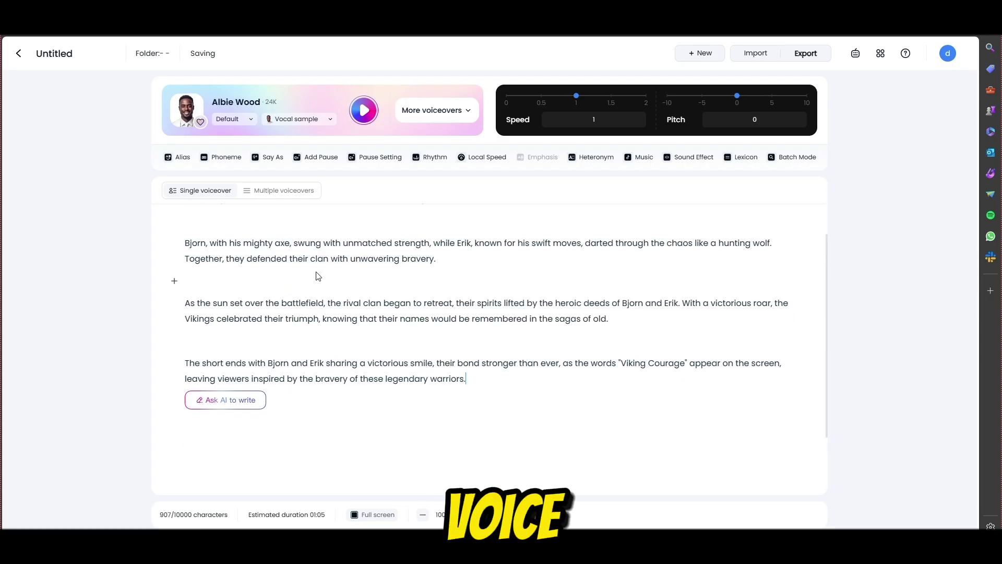
pyautogui.scroll(1, 315, 274)
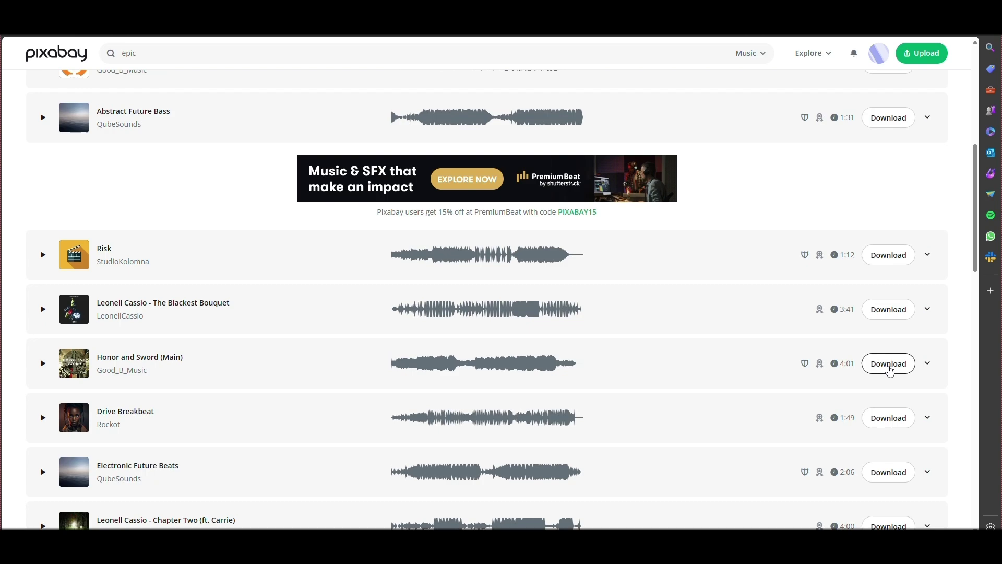
# Preview the epic track Honor and Sword (Main) on Pixabay Music.
pyautogui.click(43, 363)
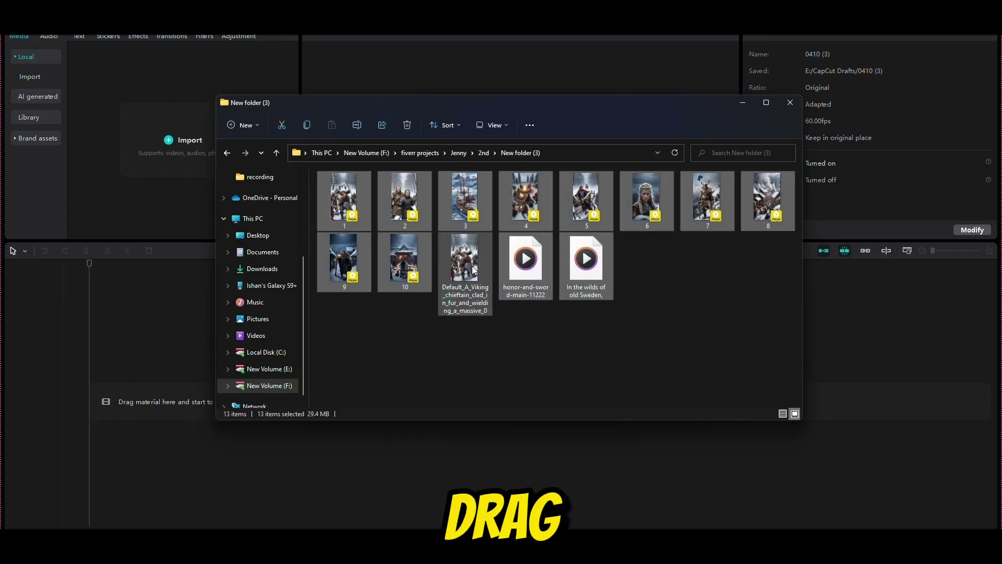
# Import the ten clips and two audio files, then drag the narration and clips 1–10 onto the timeline.
pyautogui.moveTo(338, 294); pyautogui.dragTo(149, 171)
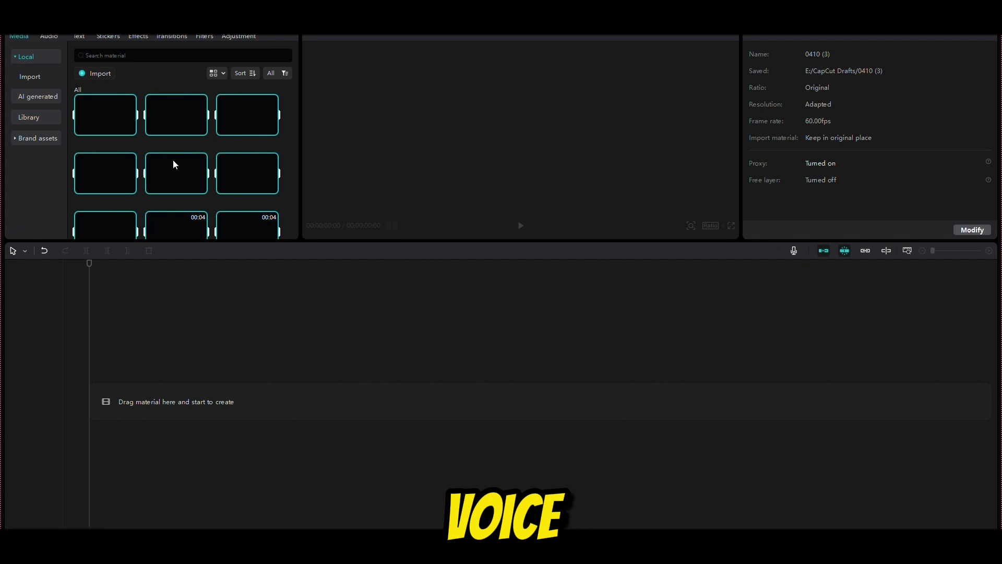
pyautogui.scroll(-3, 286, 169)
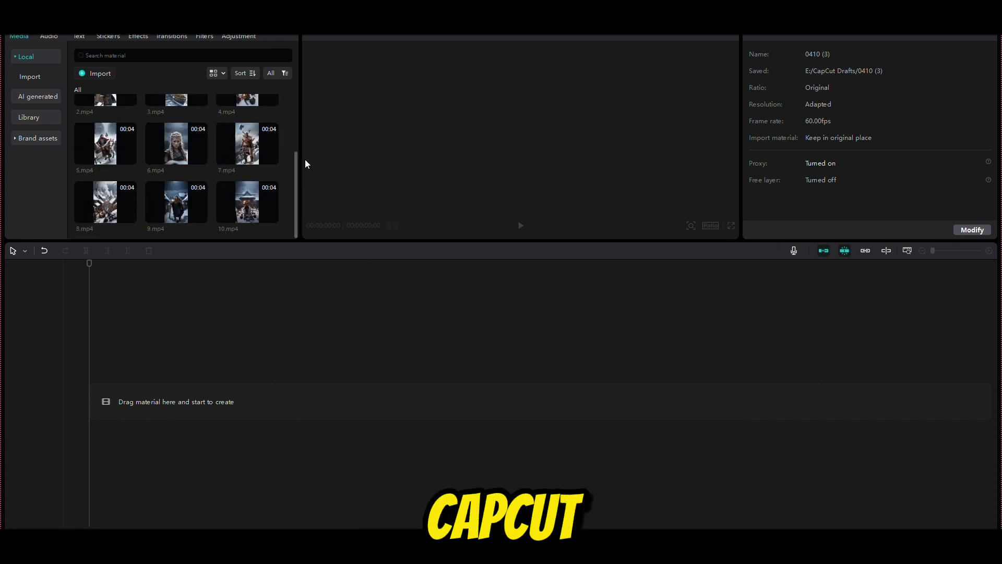
pyautogui.moveTo(299, 157); pyautogui.dragTo(370, 174)
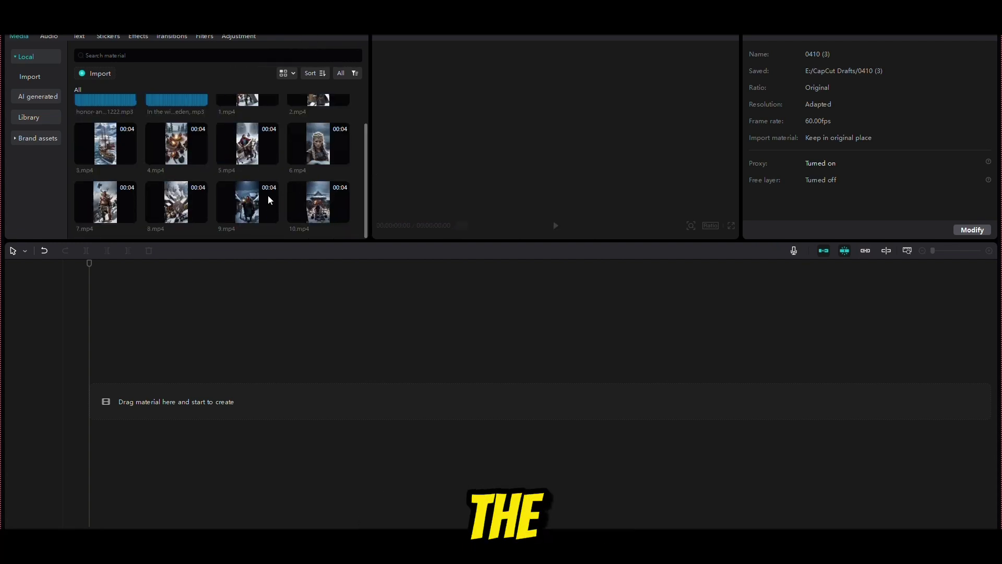
pyautogui.moveTo(176, 126); pyautogui.dragTo(235, 454)
pyautogui.moveTo(246, 178); pyautogui.dragTo(134, 405)
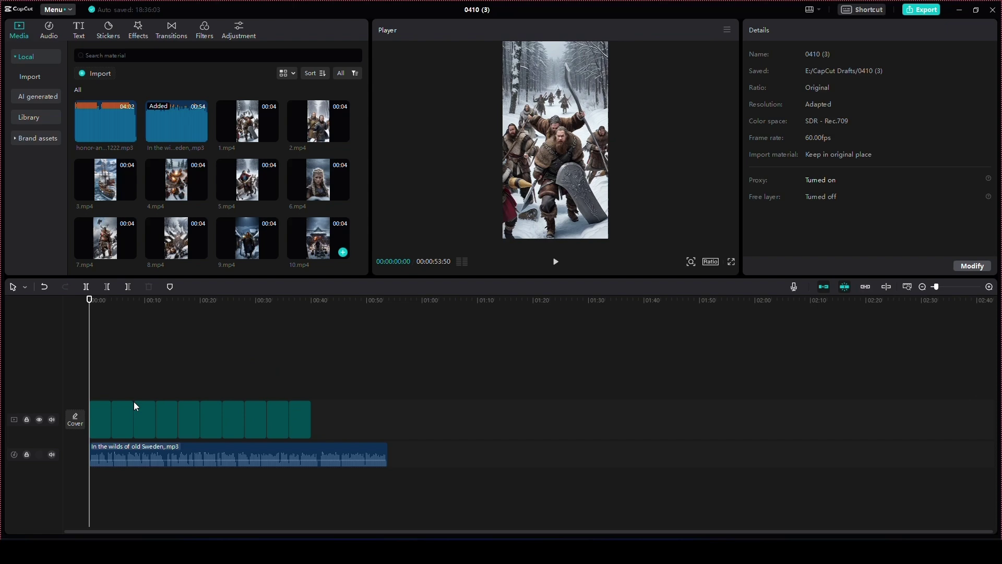
# Set the project ratio to 9:16 and cut a silent gap out of the narration.
pyautogui.click(709, 261)
pyautogui.click(736, 375)
pyautogui.keyDown('ctrl'); pyautogui.scroll(5, 99, 330); pyautogui.keyUp('ctrl')
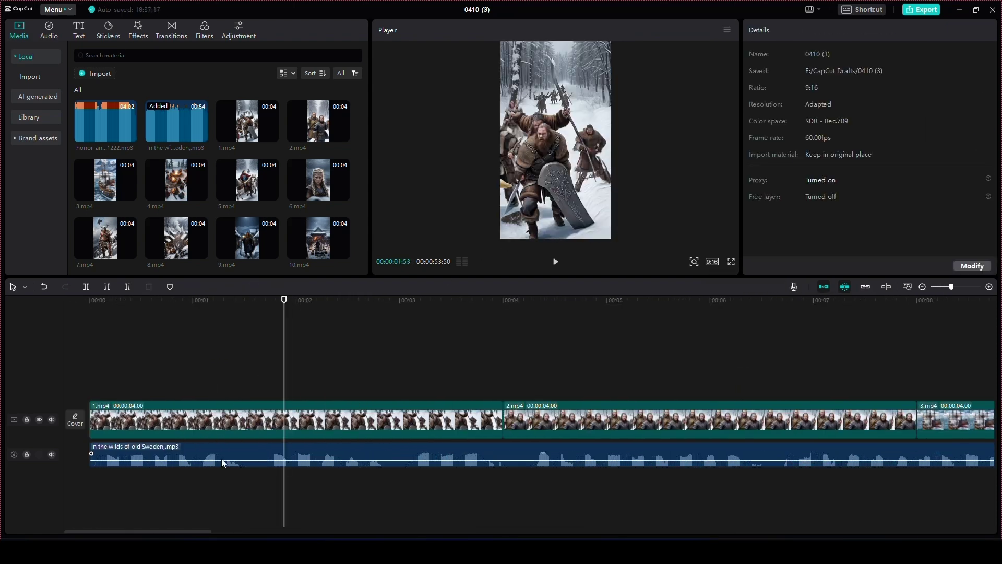
pyautogui.hscroll(5, 298, 451)
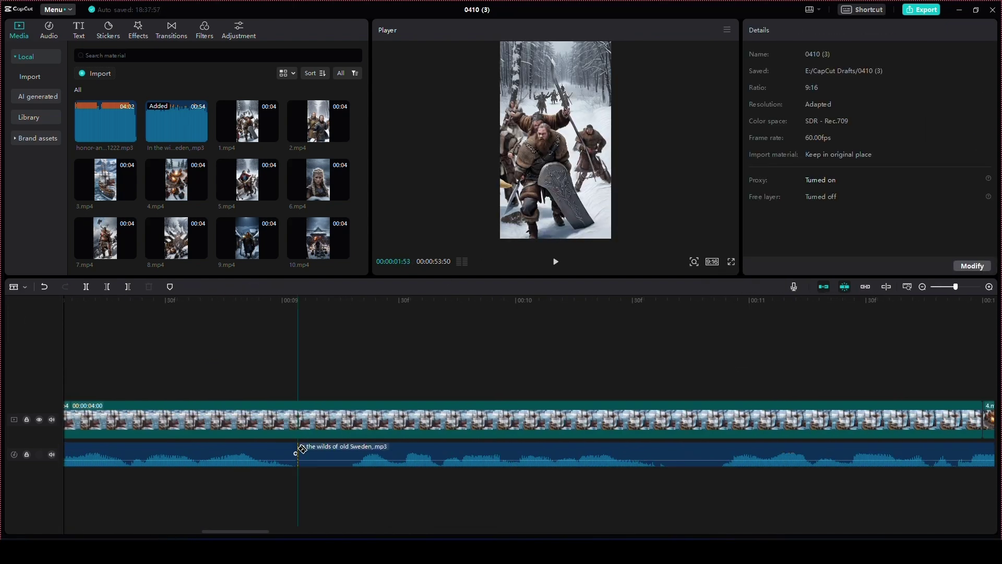
pyautogui.hscroll(5, 377, 452)
pyautogui.hscroll(5, 416, 453)
pyautogui.hscroll(5, 561, 456)
pyautogui.hscroll(5, 561, 455)
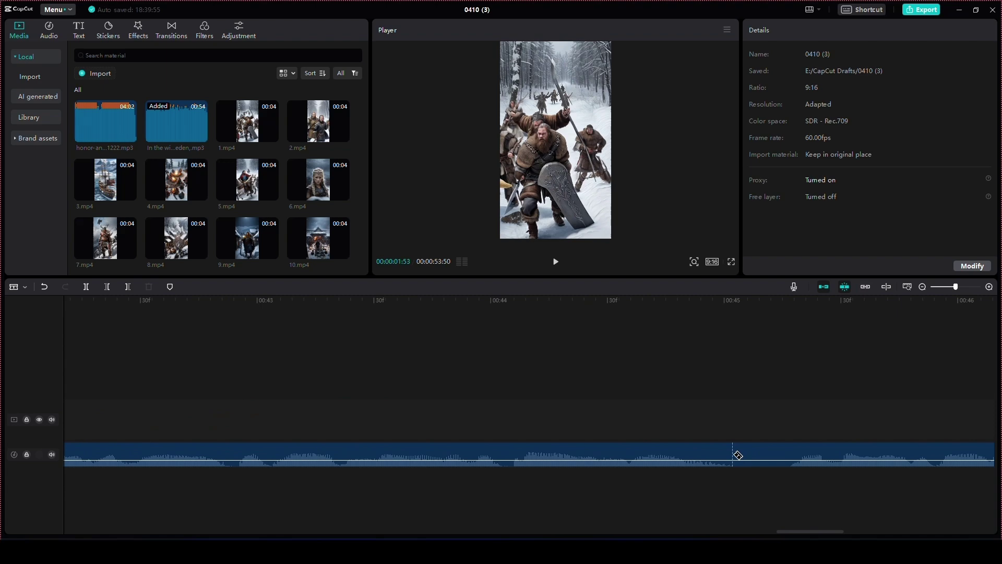
pyautogui.click(13, 287)
pyautogui.click(436, 454)
pyautogui.press('Delete')
pyautogui.hscroll(-10, 246, 414)
# Select narration pieces and clip 1.mp4 to slow clips to 0.5–0.7X.
pyautogui.click(143, 461)
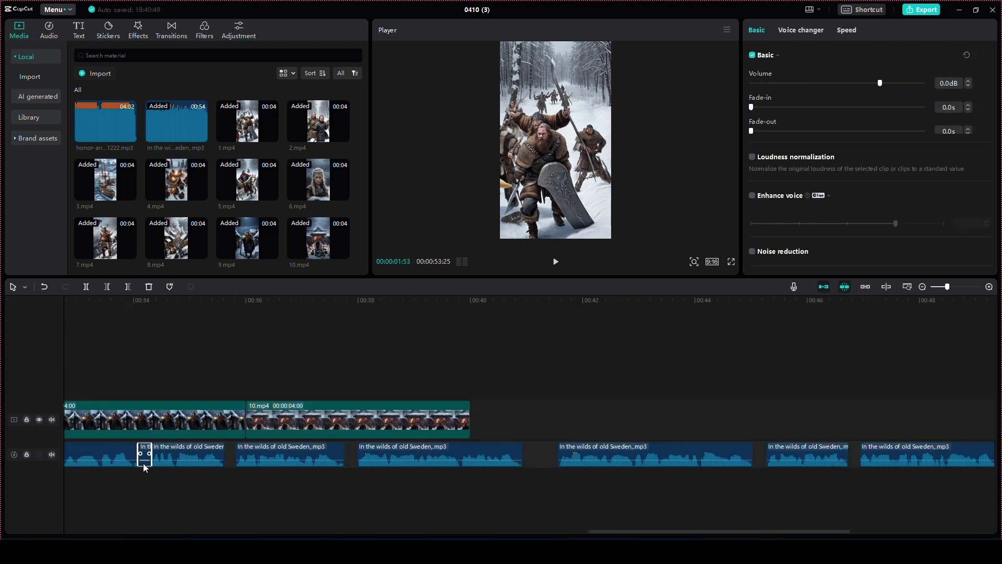
pyautogui.click(338, 458)
pyautogui.scroll(-5, 339, 458)
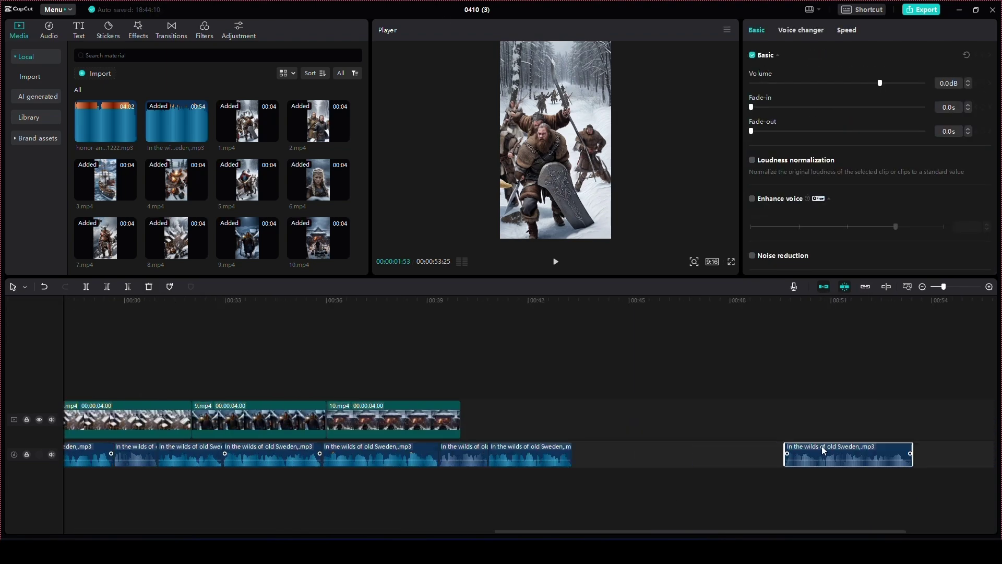
pyautogui.click(172, 416)
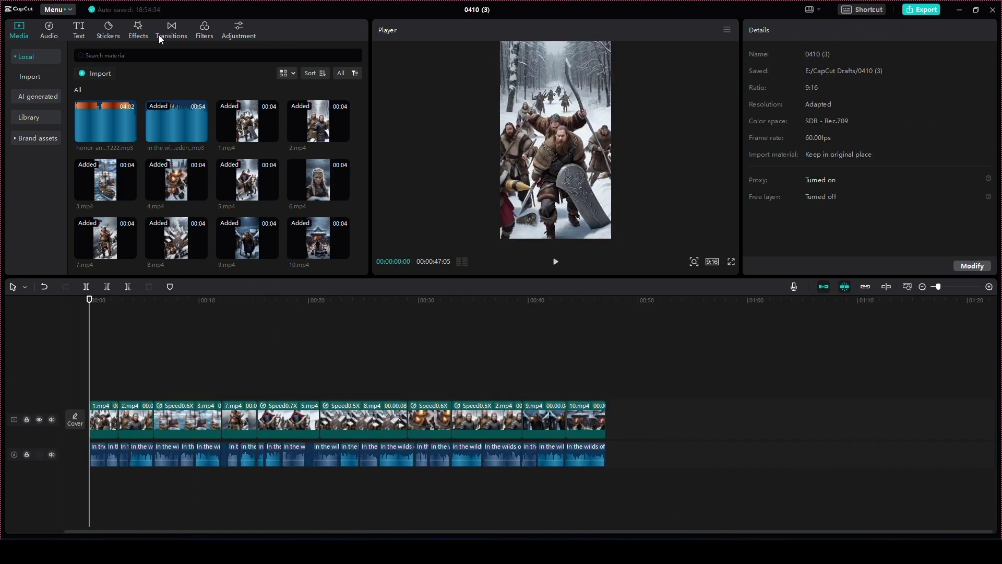
# Apply the Scenery filter Clear II at strength 50.
pyautogui.click(195, 33)
pyautogui.scroll(-3, 121, 164)
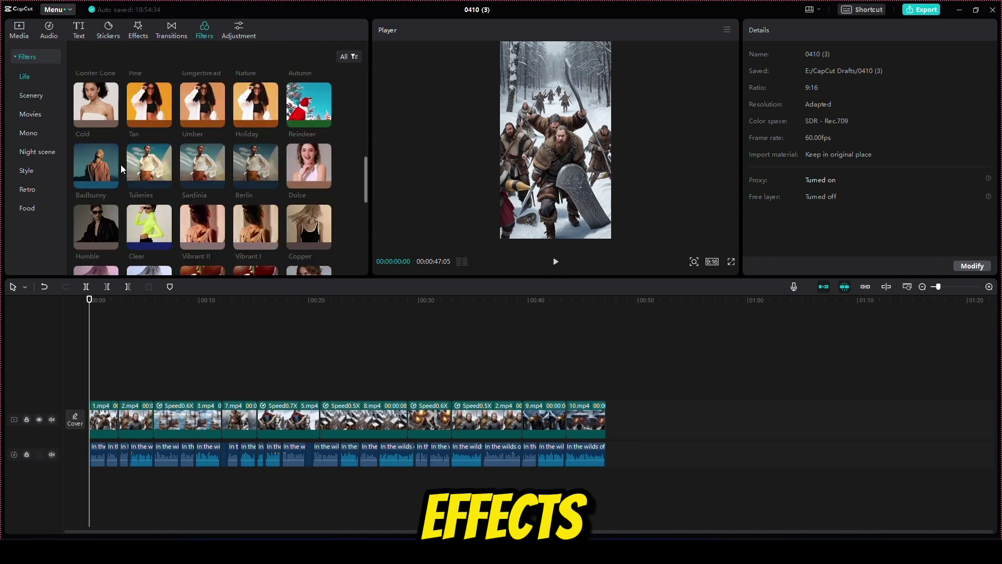
pyautogui.scroll(-3, 205, 201)
pyautogui.click(31, 96)
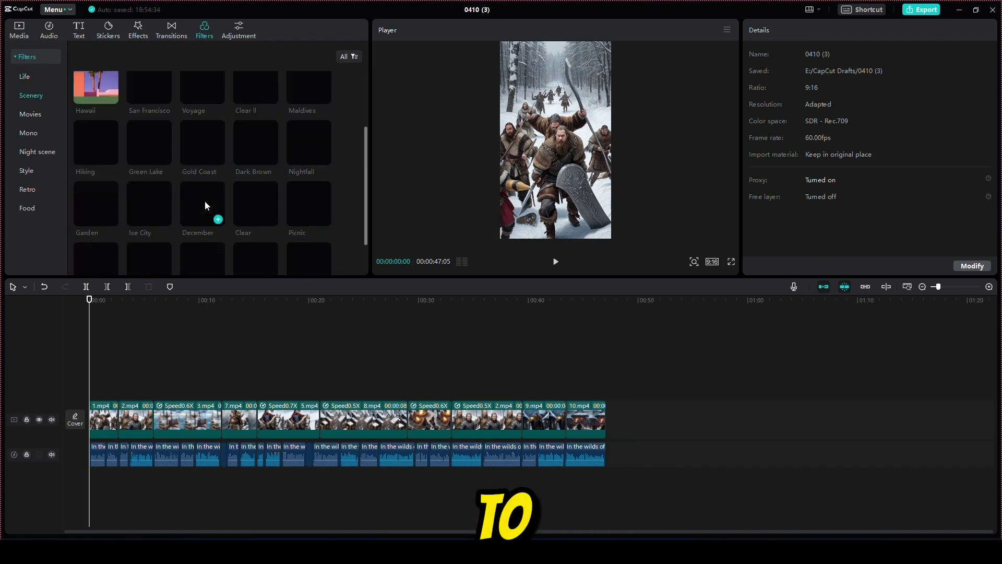
pyautogui.moveTo(925, 462)
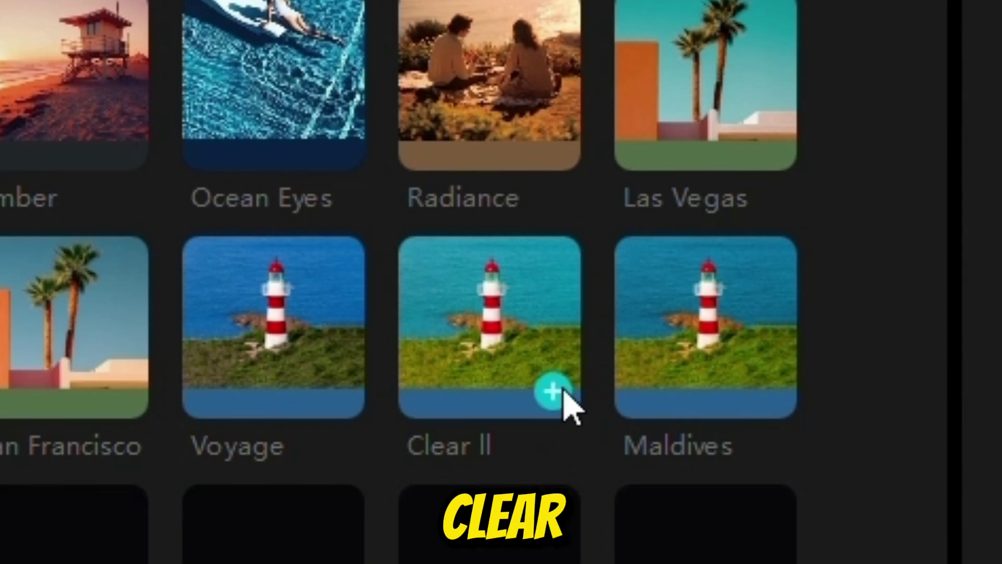
pyautogui.click(272, 192)
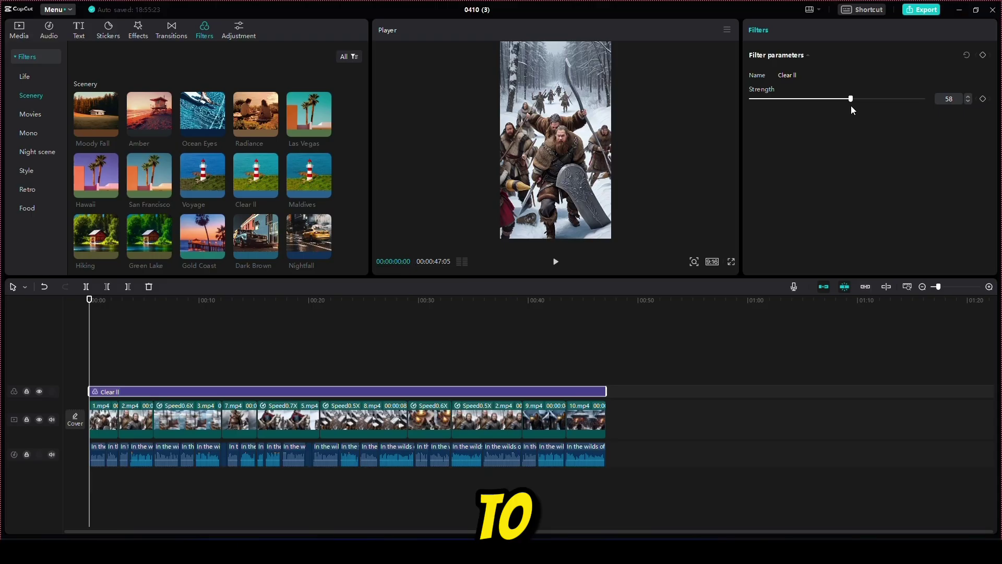
pyautogui.moveTo(851, 106); pyautogui.dragTo(836, 108)
pyautogui.keyDown('ctrl'); pyautogui.scroll(3, 68, 394); pyautogui.keyUp('ctrl')
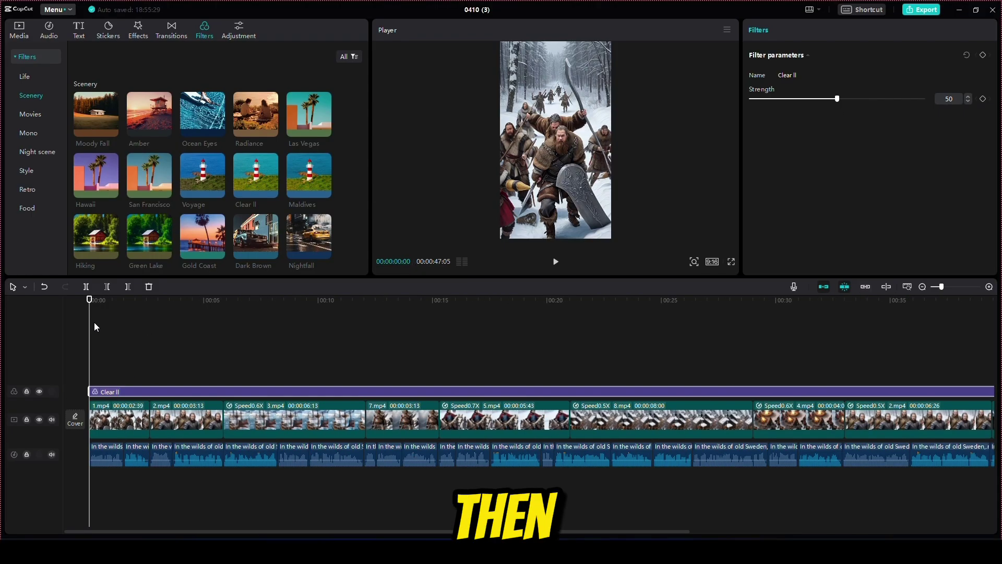
# Add a custom adjustment (Brightness 5, Contrast 10, Vignette 25) spanning all clips.
pyautogui.click(239, 32)
pyautogui.moveTo(96, 81); pyautogui.dragTo(136, 381)
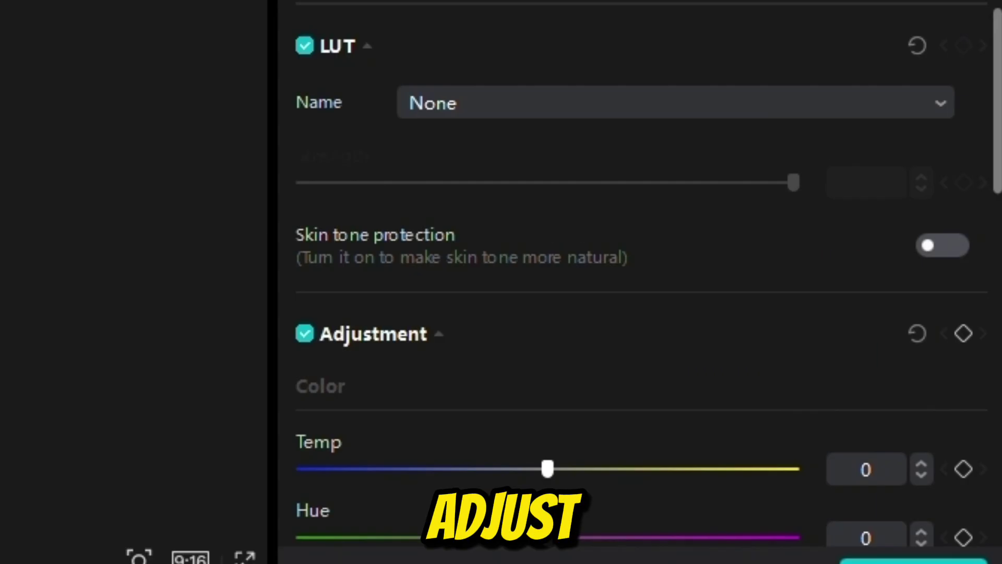
pyautogui.scroll(3, 541, 350)
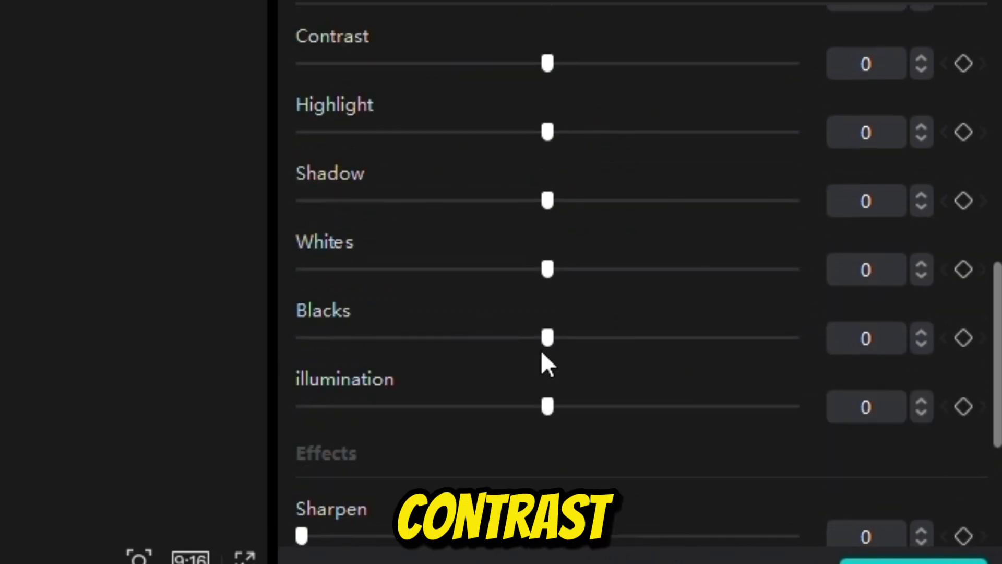
pyautogui.scroll(3, 541, 349)
pyautogui.moveTo(547, 295); pyautogui.dragTo(593, 297)
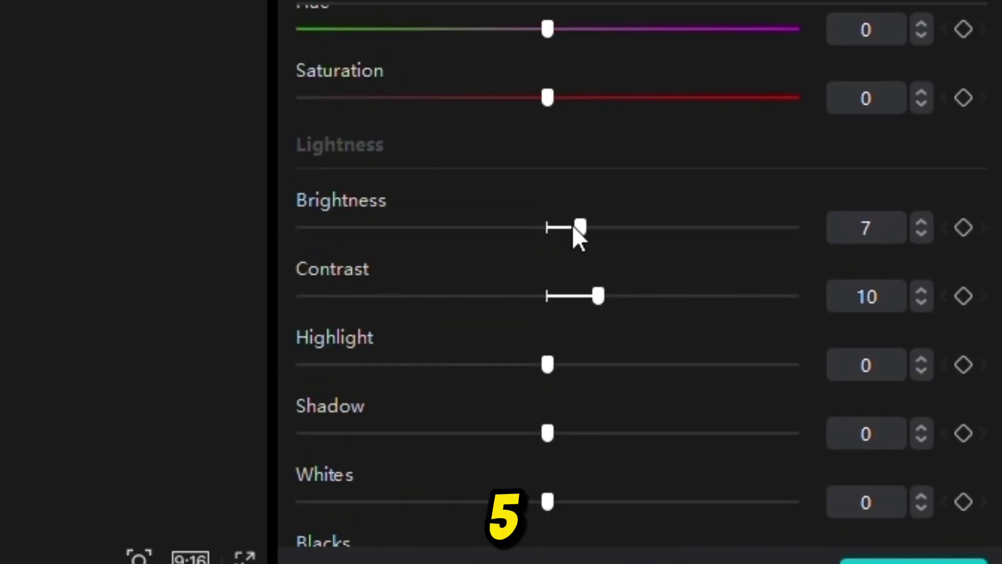
pyautogui.moveTo(572, 225); pyautogui.dragTo(566, 230)
pyautogui.scroll(1, 566, 229)
pyautogui.scroll(-5, 569, 186)
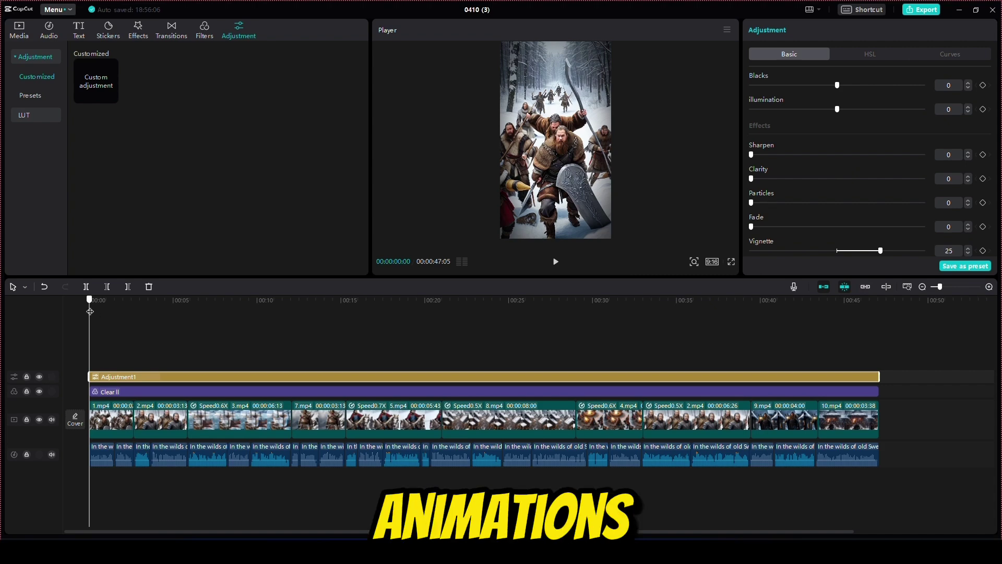
pyautogui.moveTo(110, 322)
pyautogui.mouseDown()
pyautogui.moveTo(358, 335)
pyautogui.moveTo(11, 336)
pyautogui.mouseUp()
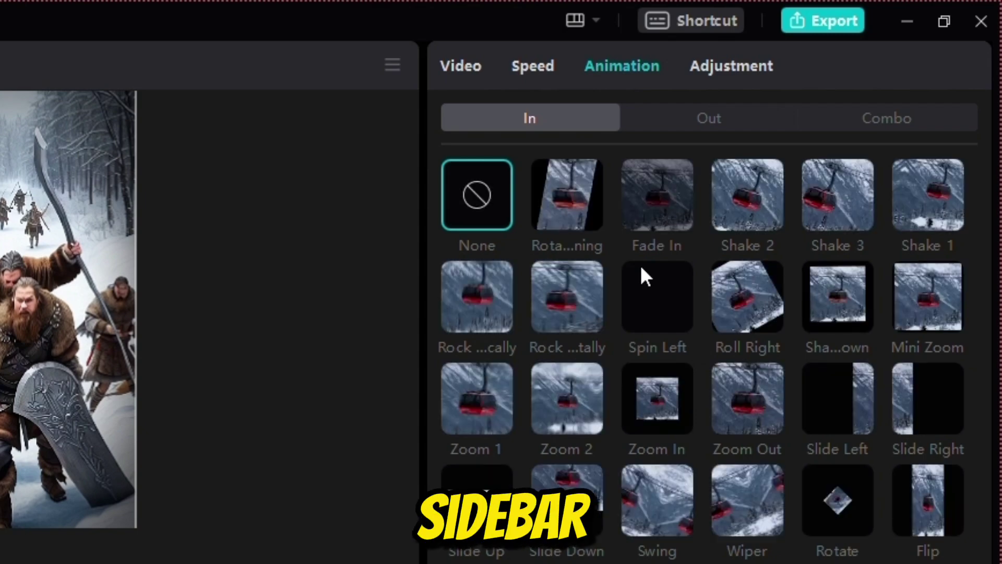
# Give 1.mp4 the Rock Vertically In animation with a 1.0s duration.
pyautogui.click(486, 310)
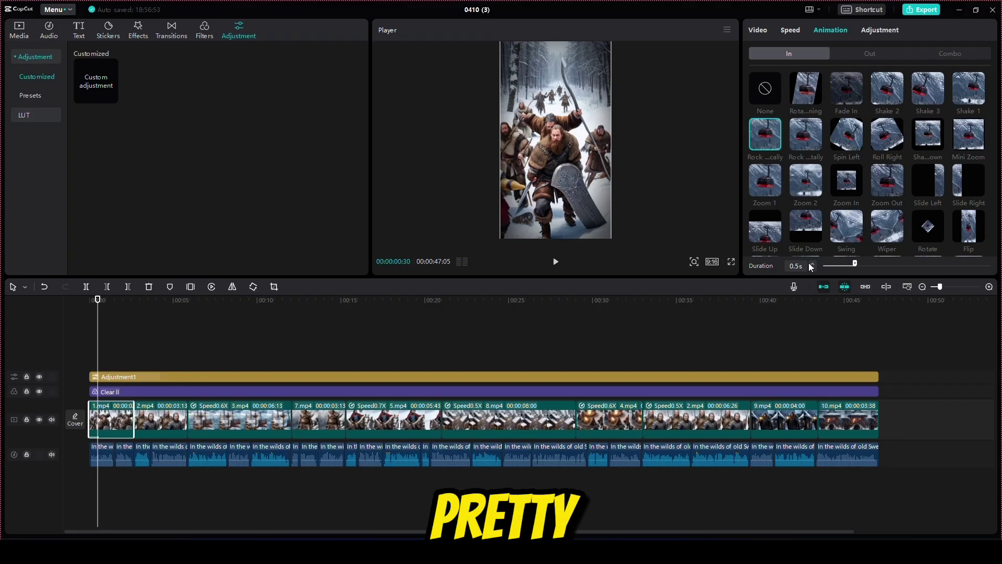
pyautogui.click(811, 263)
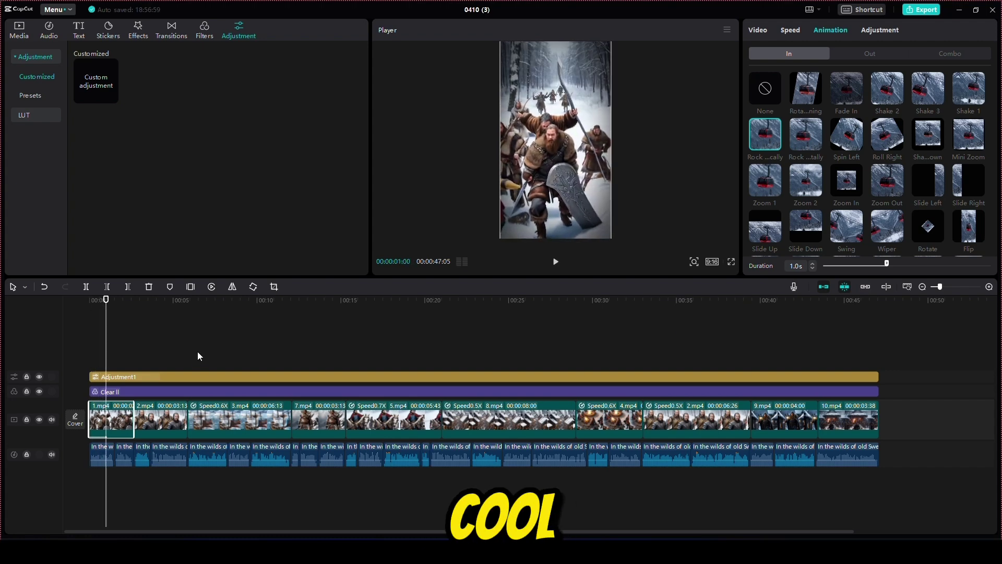
# Add Inhale and Pull in transitions at the first clip cuts and preview them.
pyautogui.click(171, 29)
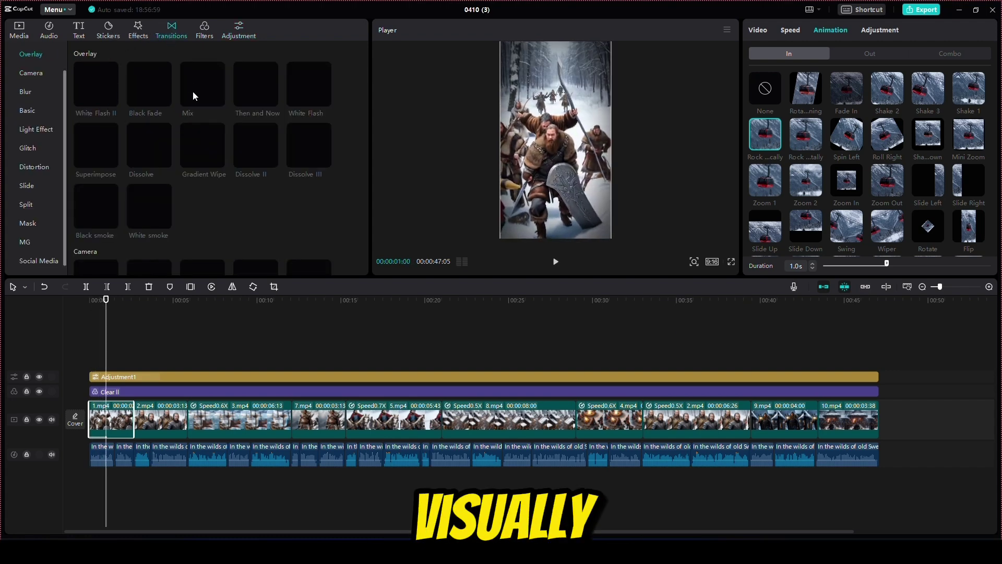
pyautogui.scroll(-2, 230, 141)
pyautogui.scroll(-1, 199, 234)
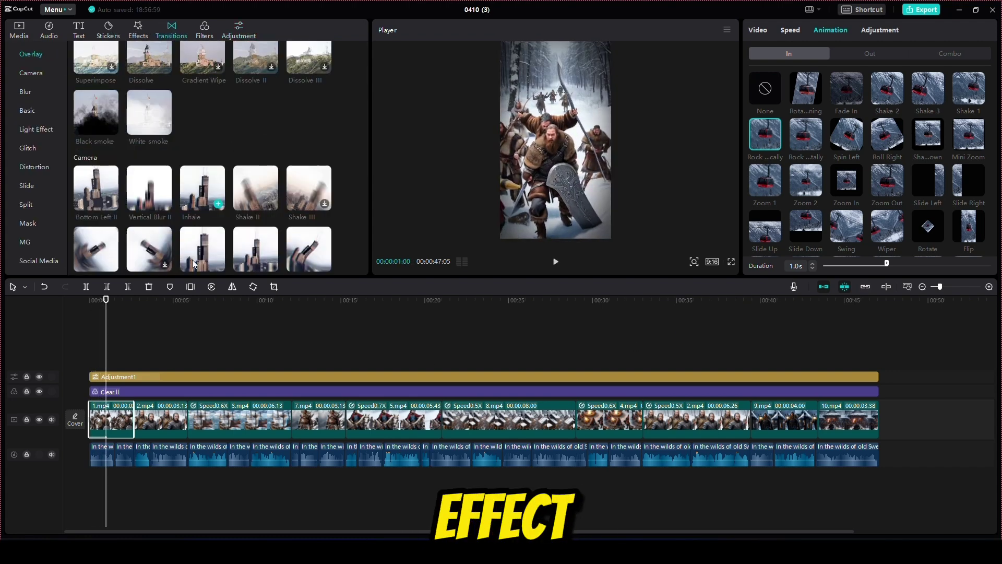
pyautogui.moveTo(199, 233); pyautogui.dragTo(133, 419)
pyautogui.click(552, 307)
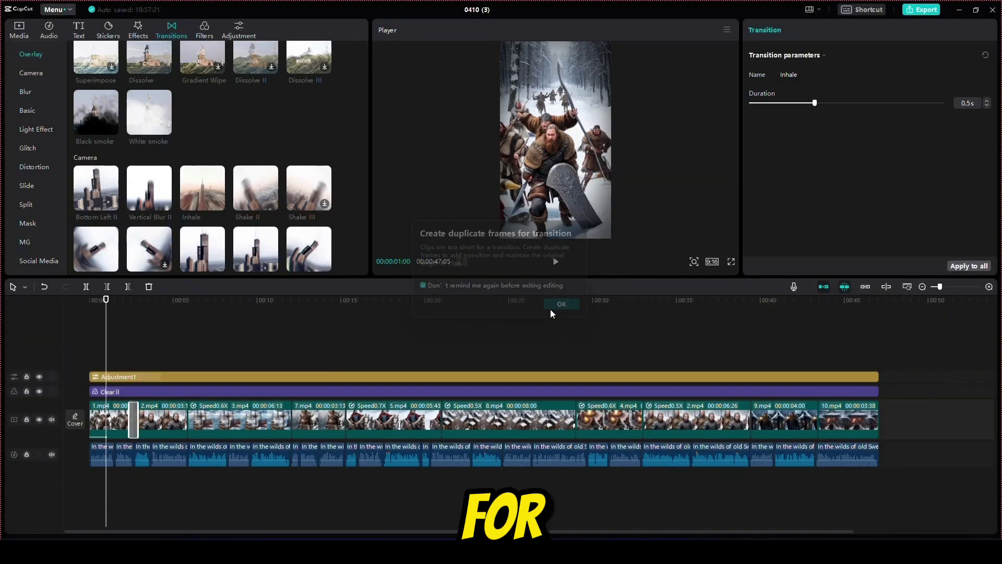
pyautogui.click(115, 325)
pyautogui.press('space')
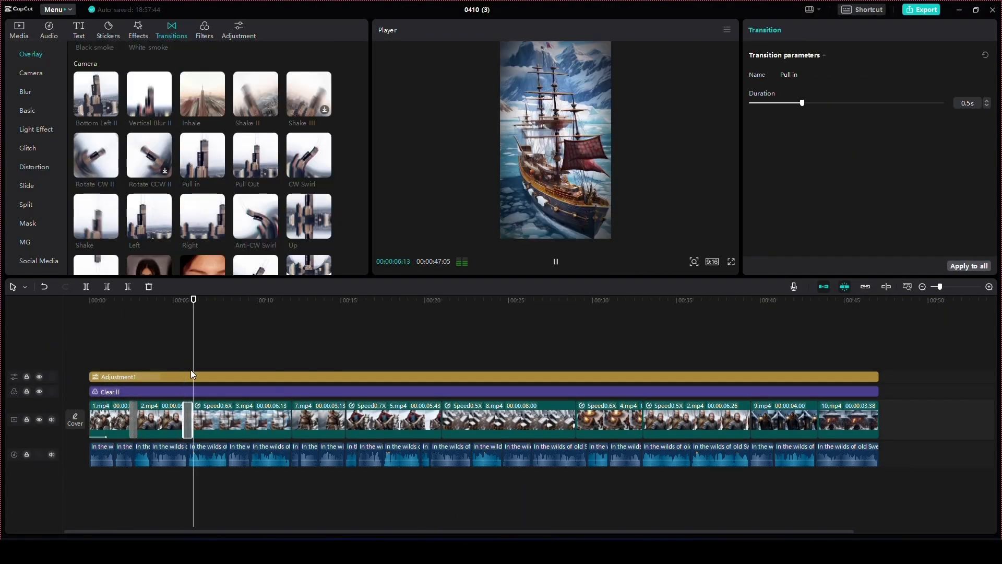
pyautogui.click(280, 319)
pyautogui.moveTo(280, 319); pyautogui.dragTo(285, 321)
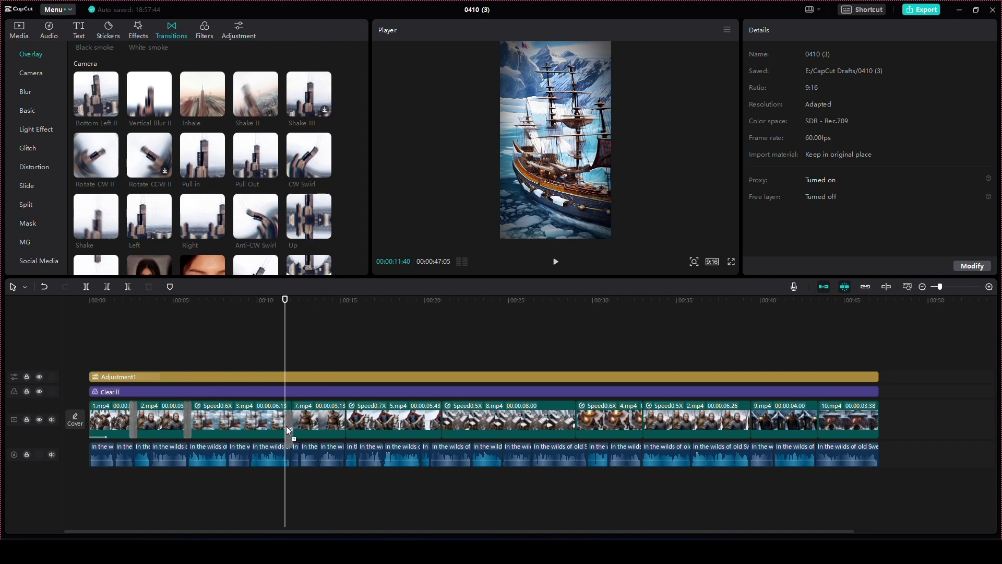
pyautogui.click(353, 318)
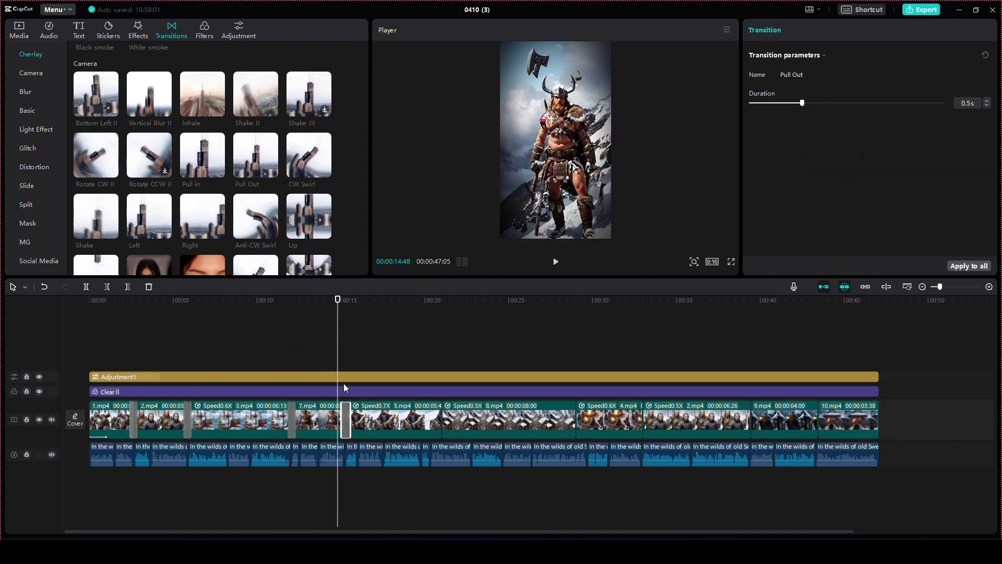
pyautogui.press('space')
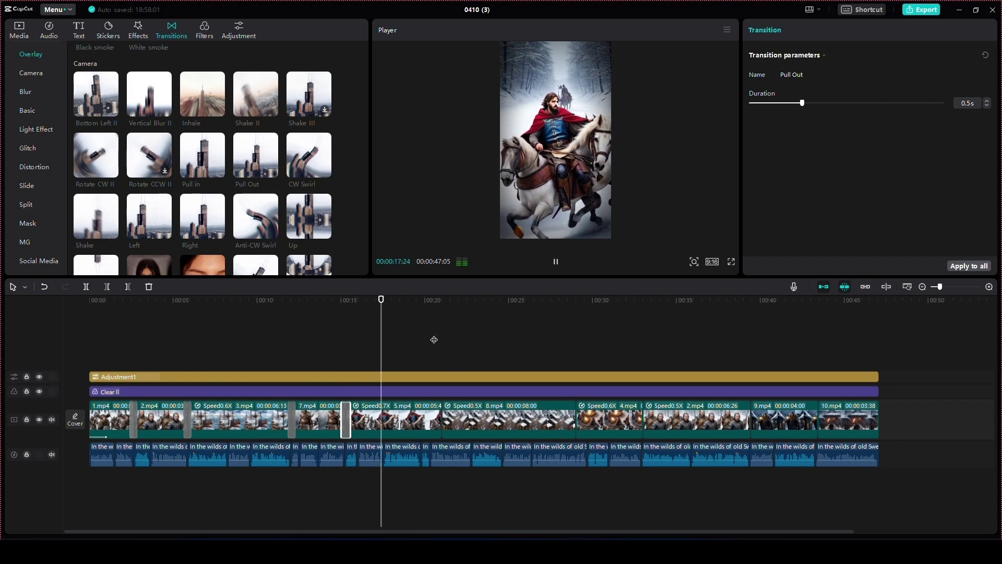
pyautogui.click(400, 323)
pyautogui.scroll(5, 143, 89)
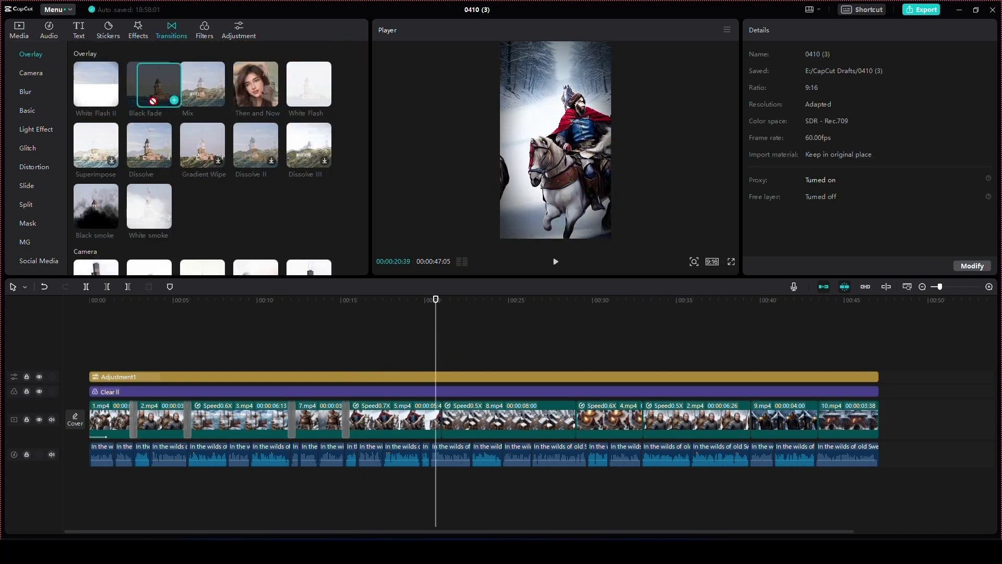
# Add Black smoke, White smoke, Comparison II and Left transitions at later cuts.
pyautogui.moveTo(104, 206); pyautogui.dragTo(182, 281)
pyautogui.moveTo(438, 427); pyautogui.dragTo(571, 416)
pyautogui.press('space')
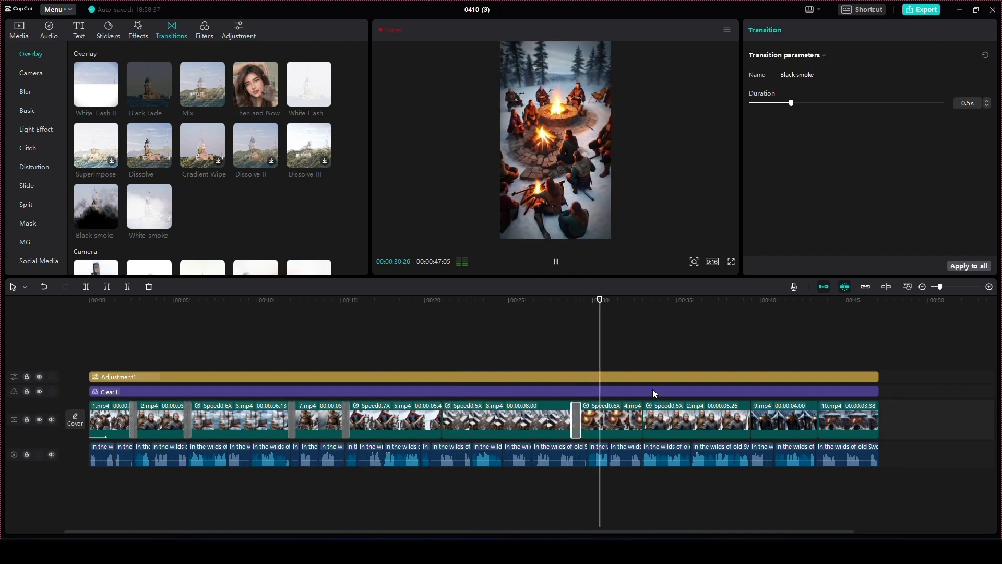
pyautogui.moveTo(150, 205); pyautogui.dragTo(642, 419)
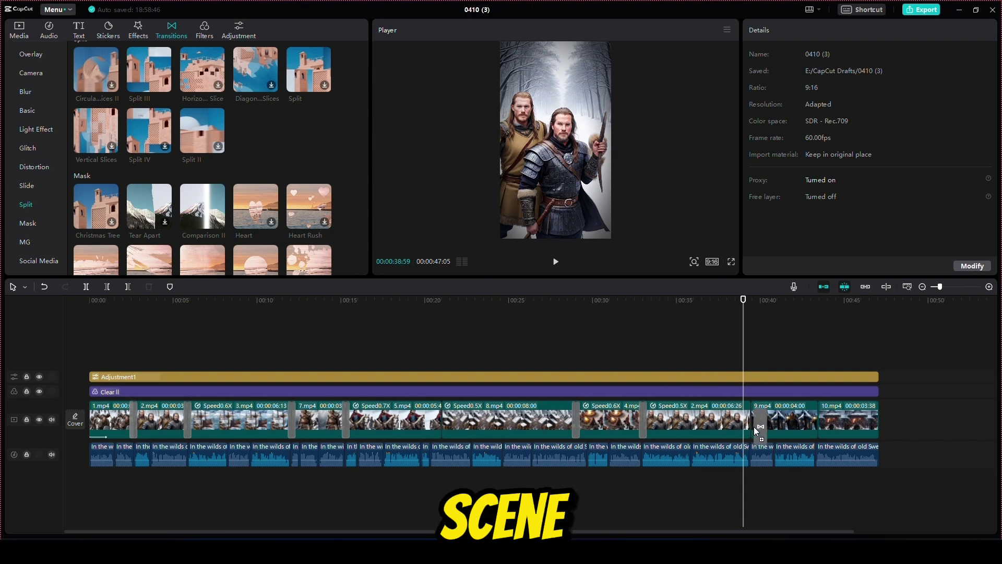
pyautogui.moveTo(755, 430); pyautogui.dragTo(753, 427)
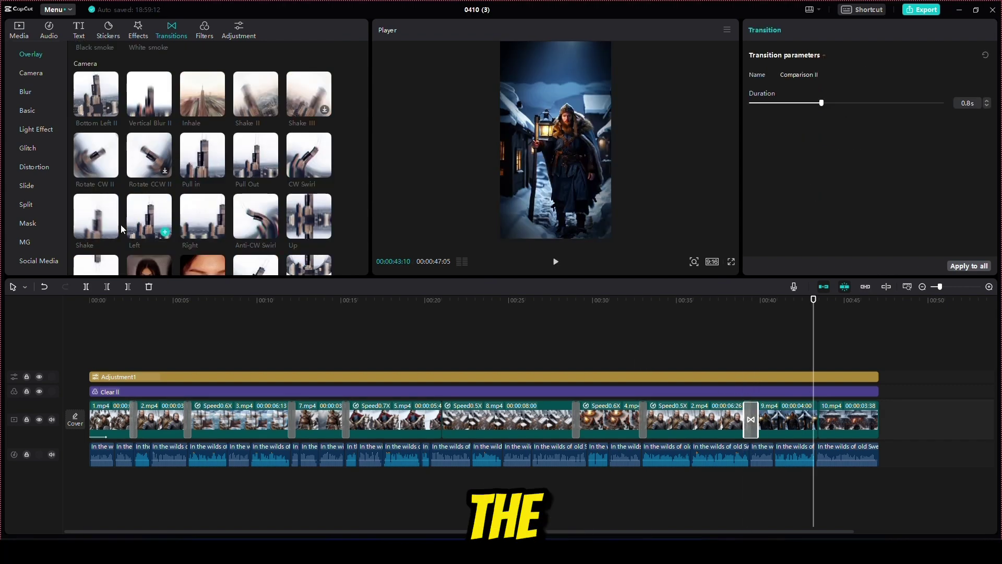
pyautogui.moveTo(146, 222); pyautogui.dragTo(817, 419)
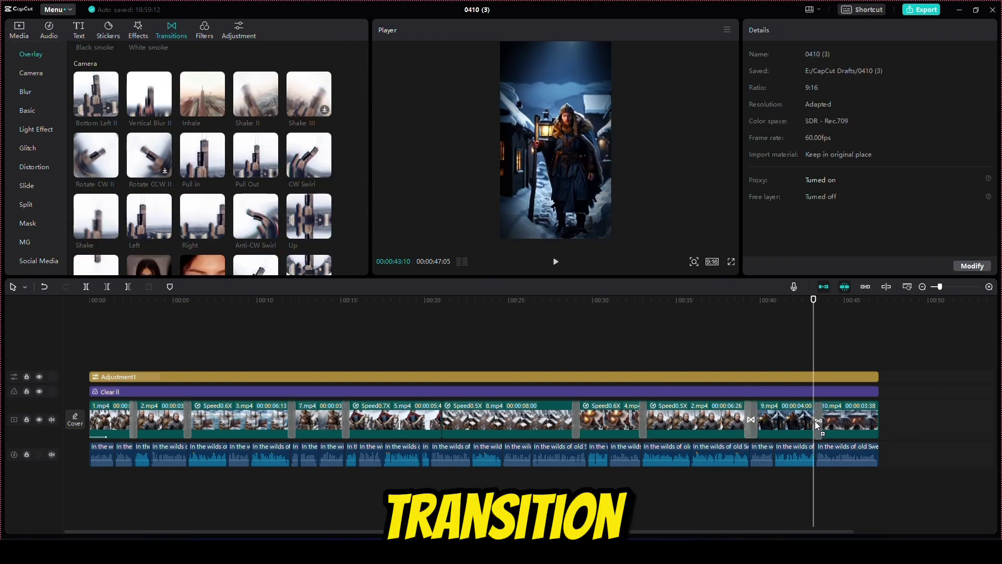
pyautogui.press('space')
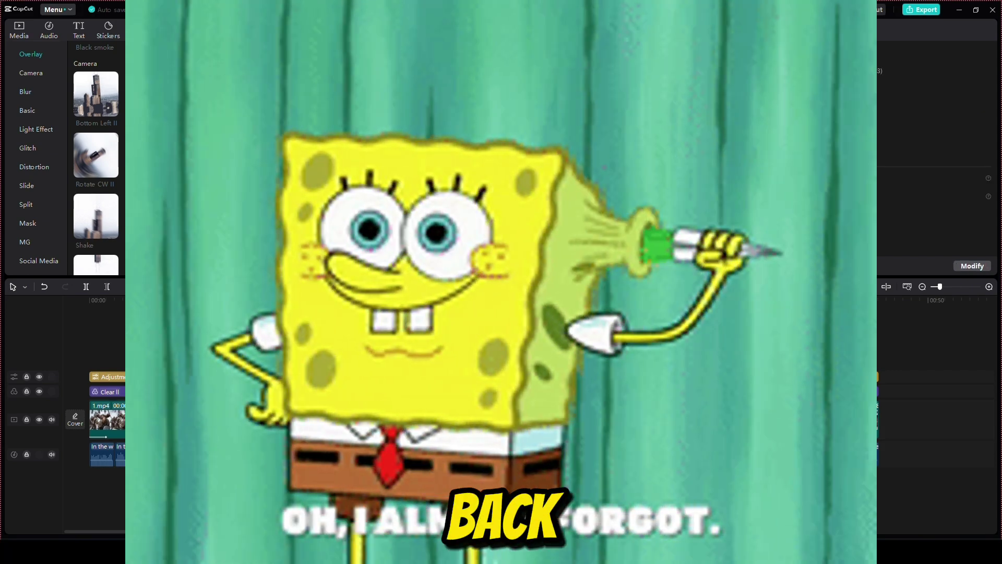
pyautogui.scroll(-5, 203, 157)
# Add a light-effect transition at the cut near 20 seconds and preview it.
pyautogui.moveTo(255, 200); pyautogui.dragTo(258, 241)
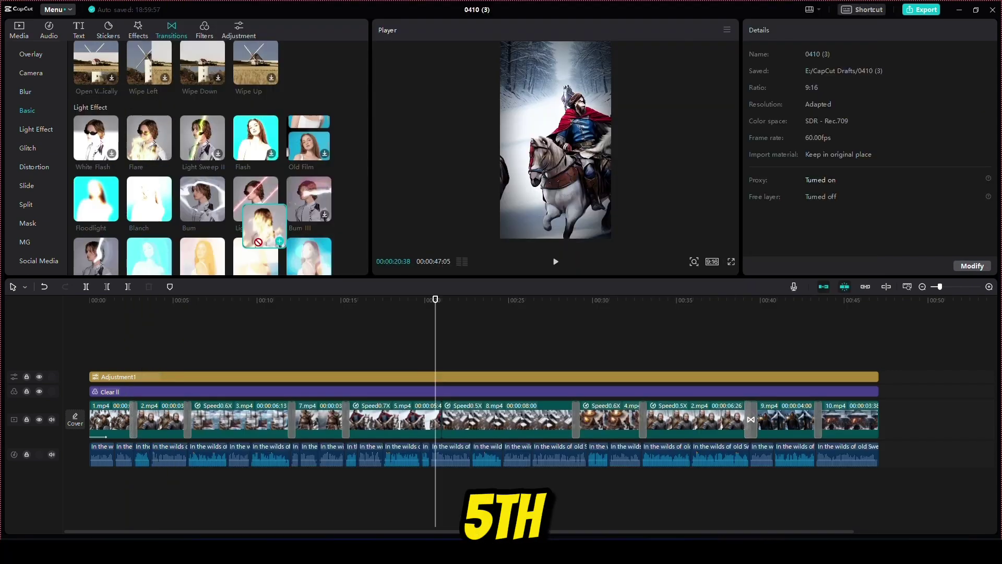
pyautogui.moveTo(443, 430); pyautogui.dragTo(442, 427)
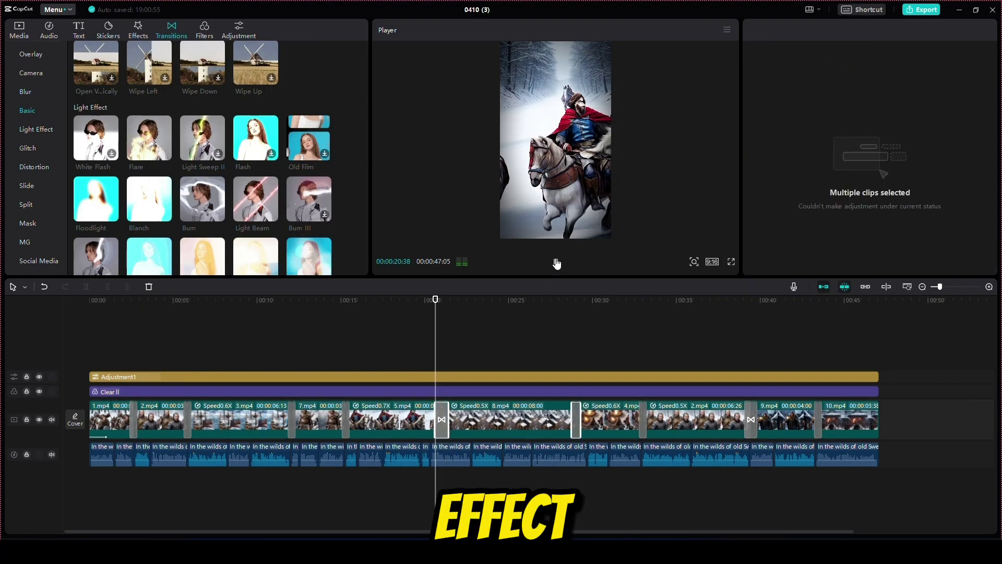
pyautogui.click(555, 262)
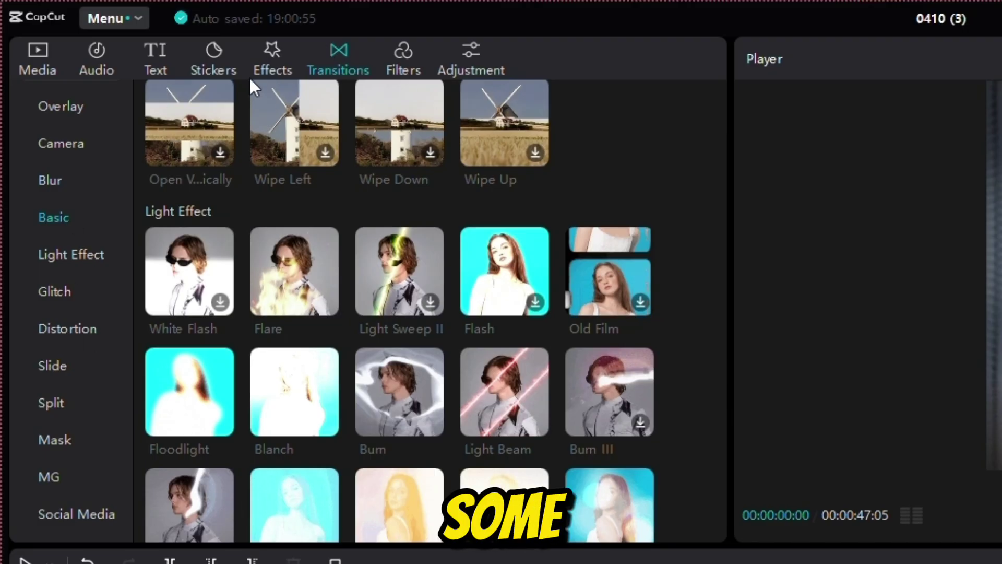
# Open the Effects library for Frost, Steam, By the Fireplace, Fire, Fog and Meteor.
pyautogui.click(266, 52)
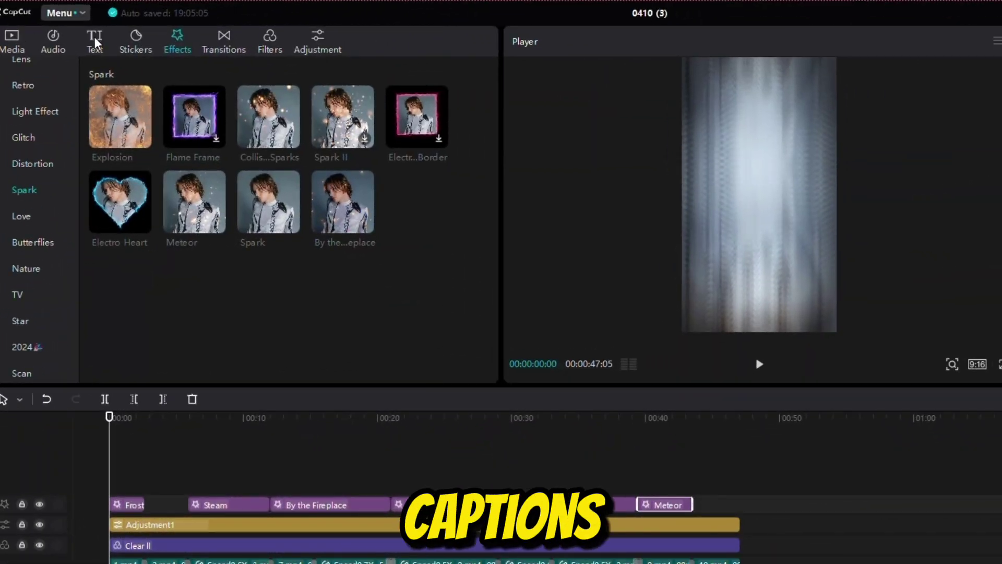
# Generate auto captions from the narration and scrub through the captioned video.
pyautogui.click(95, 39)
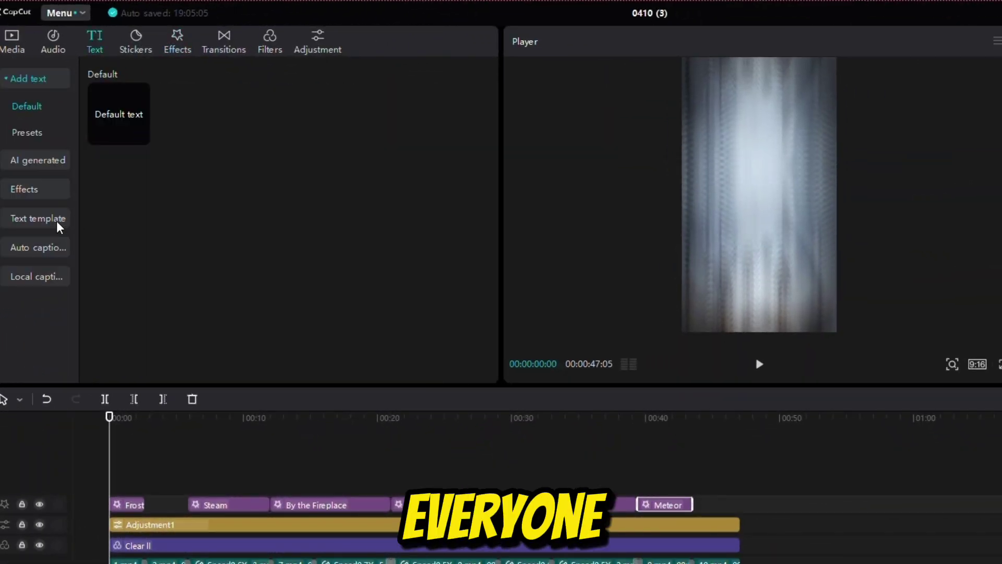
pyautogui.click(44, 249)
pyautogui.click(324, 280)
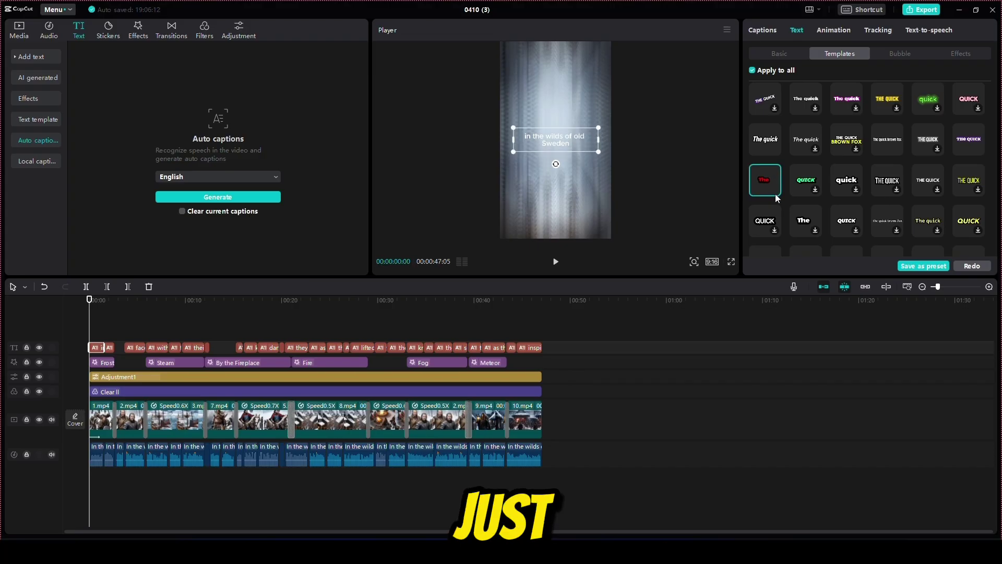
pyautogui.moveTo(91, 307); pyautogui.dragTo(93, 322)
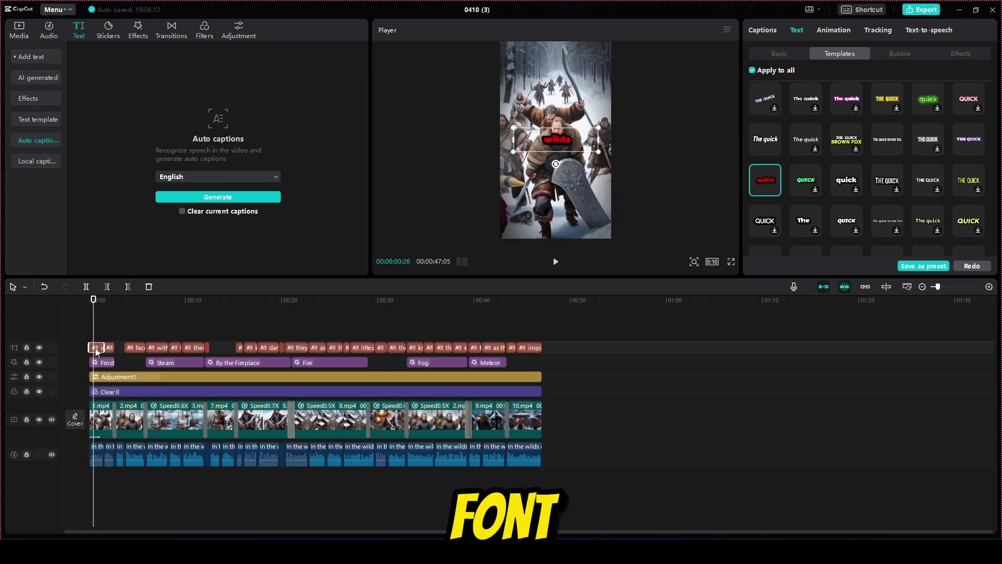
# Make all captions uppercase in Basic settings and open the caption colour choices.
pyautogui.click(779, 54)
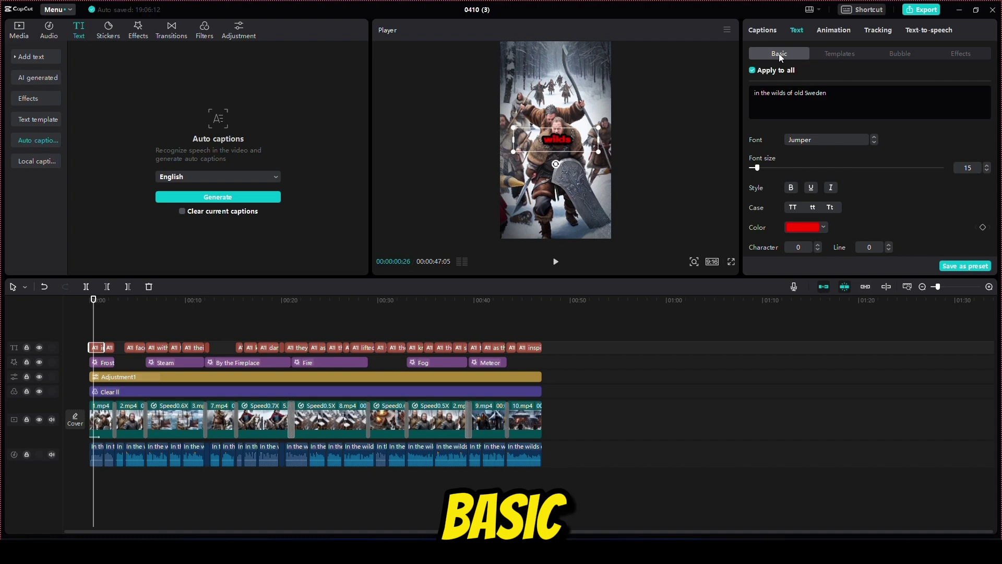
pyautogui.click(795, 208)
pyautogui.click(822, 227)
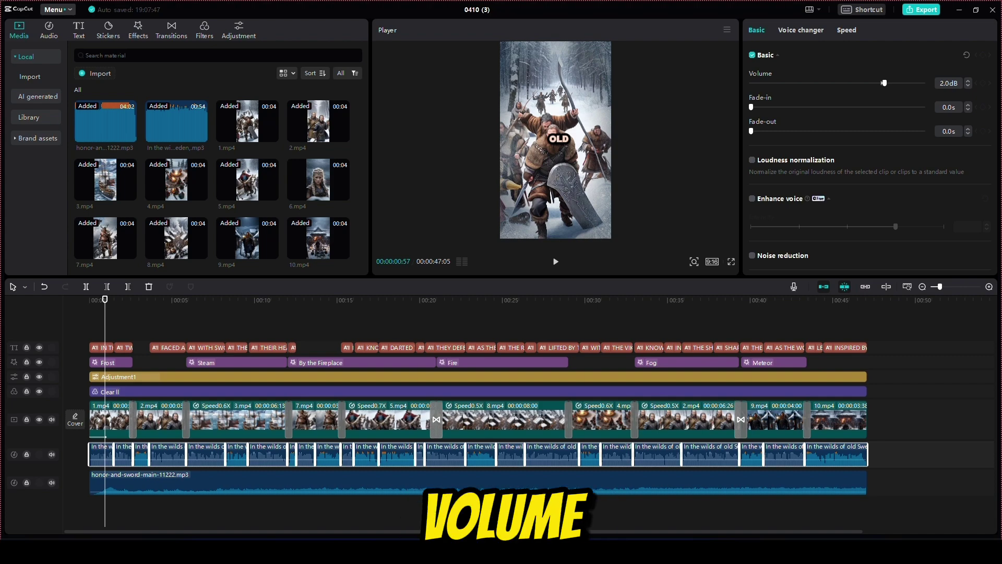
# Select the background music clip on the timeline to adjust its volume.
pyautogui.click(838, 490)
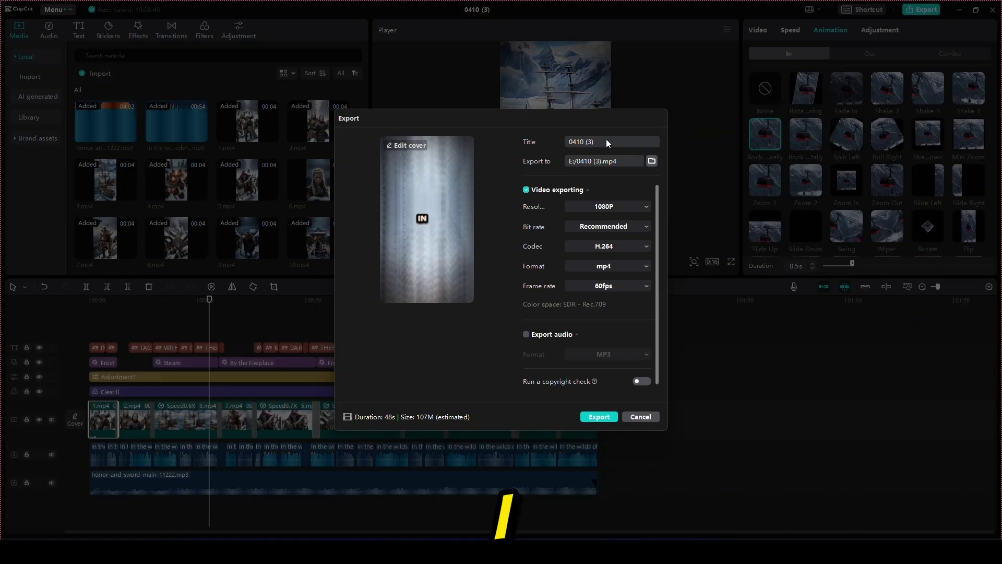
pyautogui.write('video')
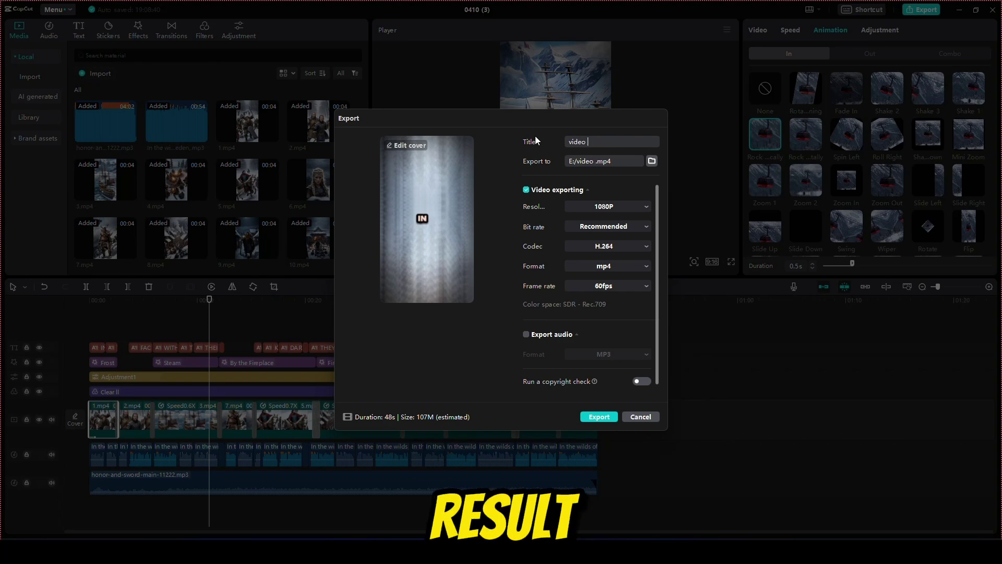